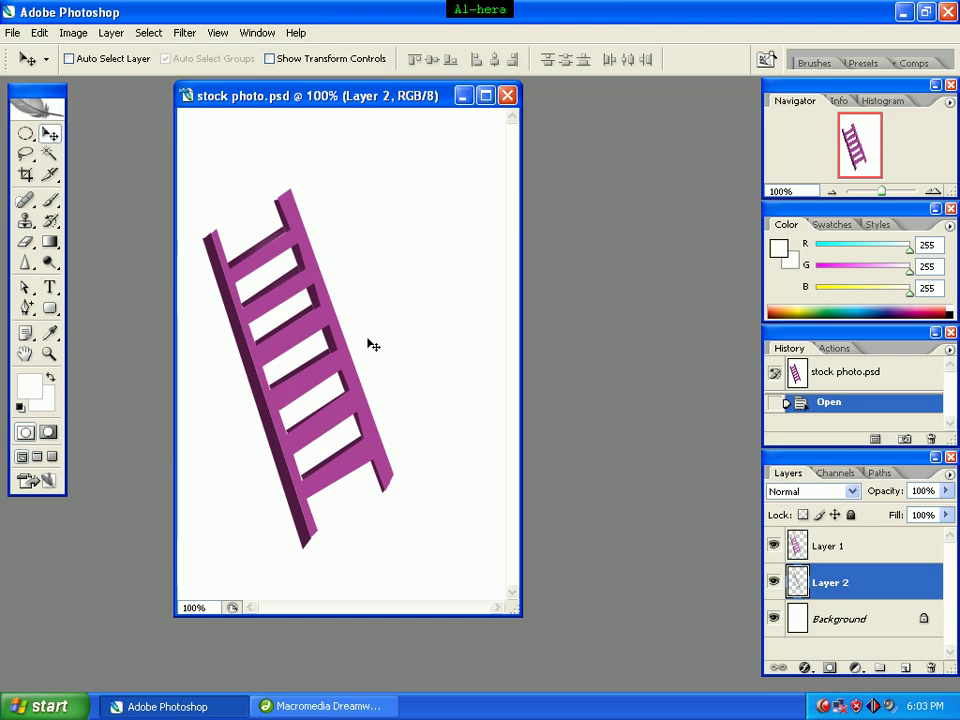
Minimize the stock photo.psd document window
{"action": "left_click", "coordinate": [465, 97]}
Create a new Untitled-1 document 350 pixels wide by 525 pixels high
{"action": "left_click", "coordinate": [12, 33]}
{"action": "left_click", "coordinate": [30, 52]}
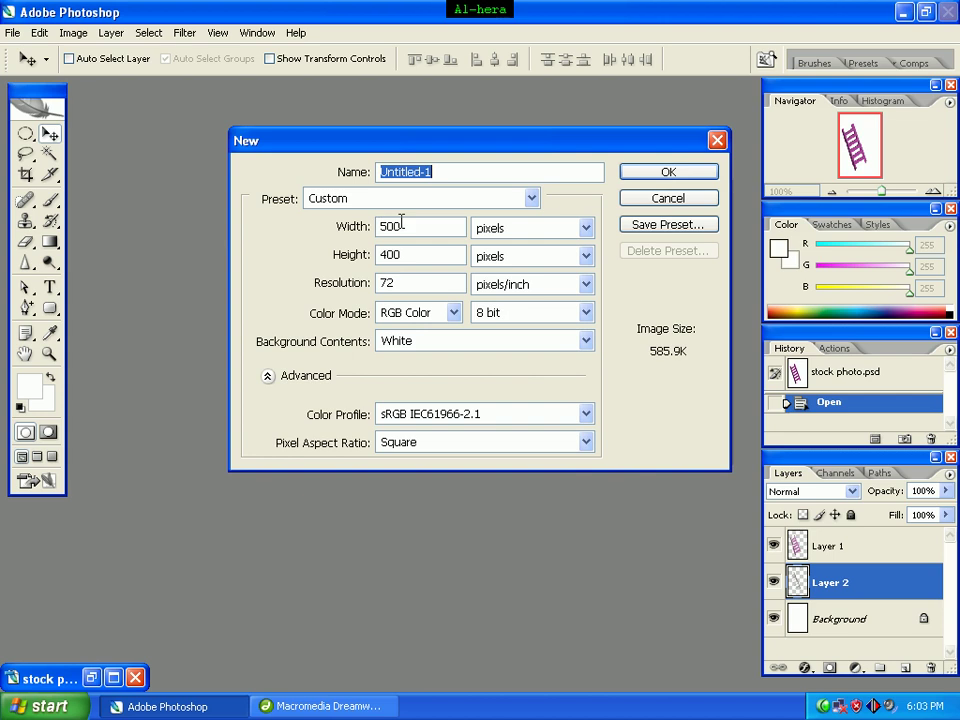
{"action": "left_click_drag", "start_coordinate": [401, 225], "coordinate": [358, 227]}
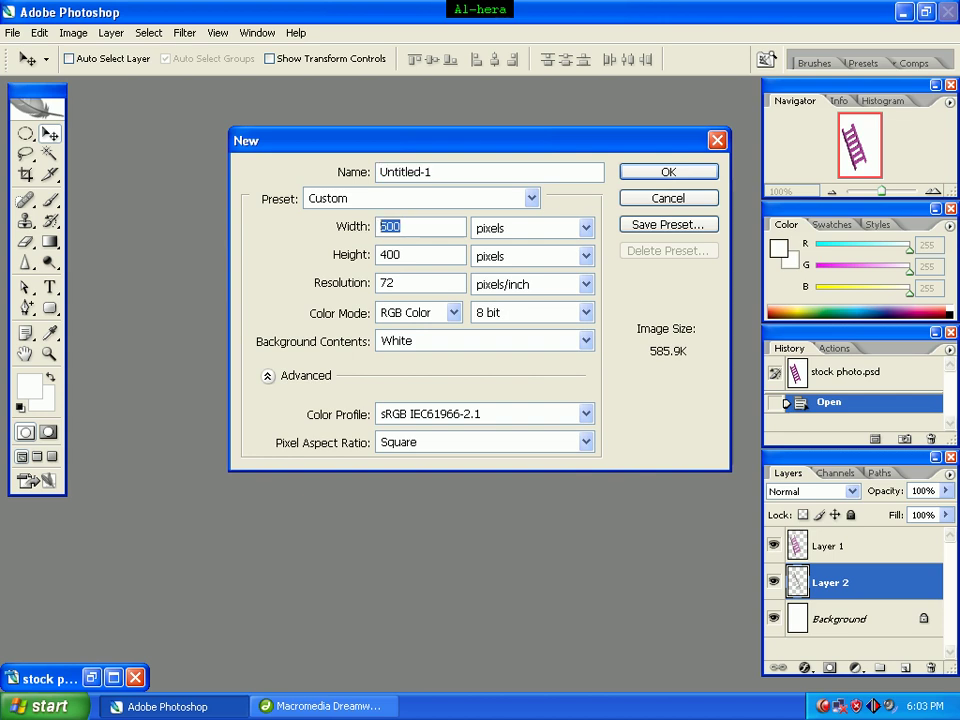
{"action": "type", "text": "350"}
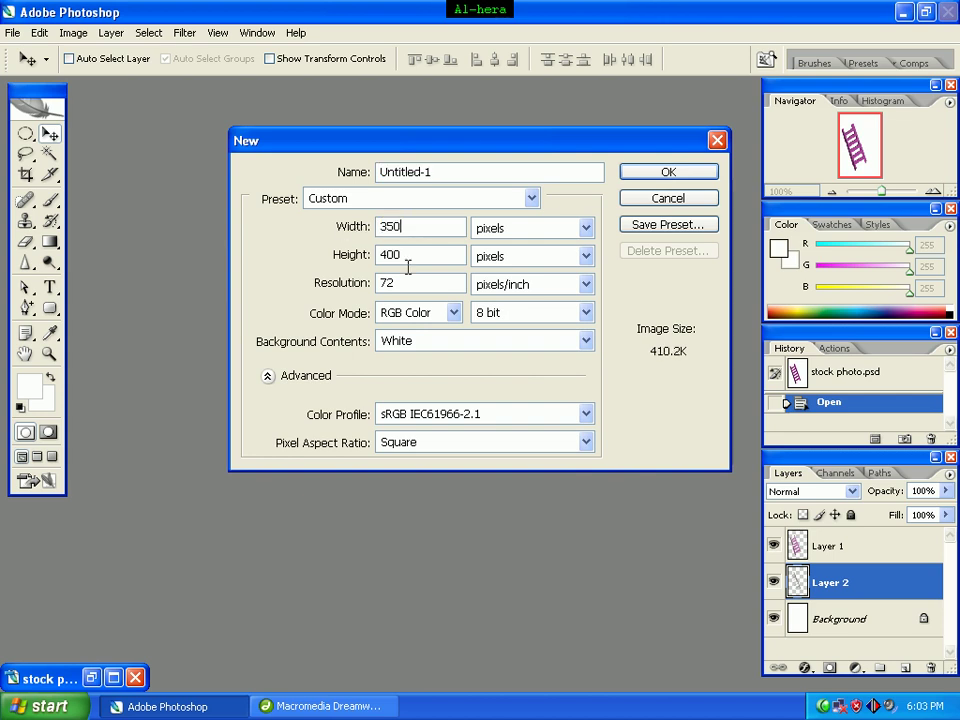
{"action": "left_click_drag", "start_coordinate": [408, 254], "coordinate": [375, 258]}
{"action": "type", "text": "5"}
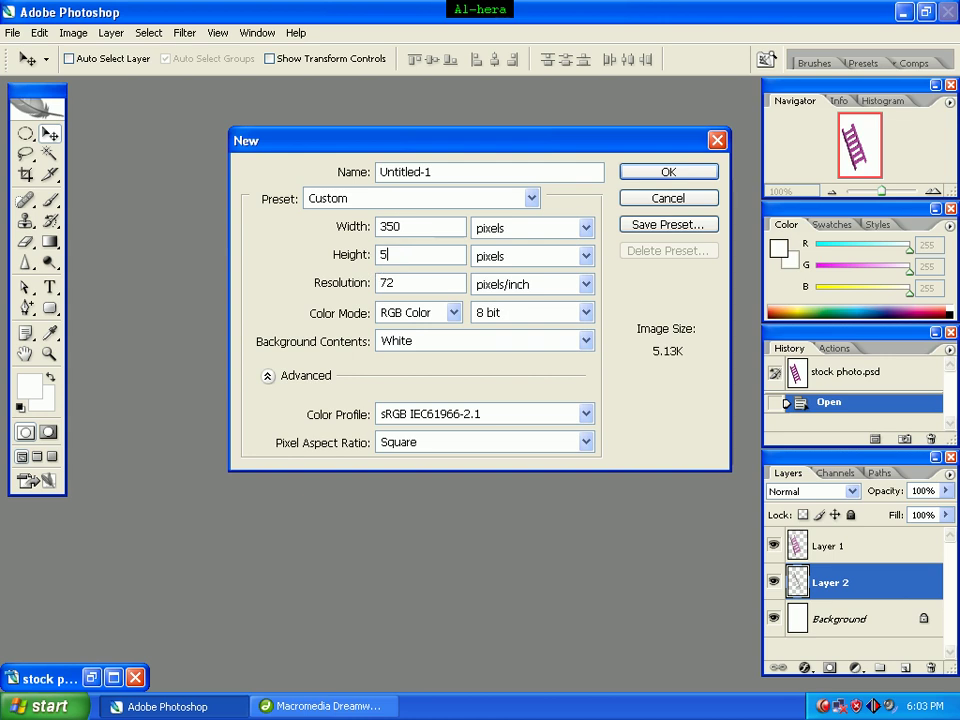
{"action": "type", "text": "25"}
{"action": "left_click", "coordinate": [660, 178]}
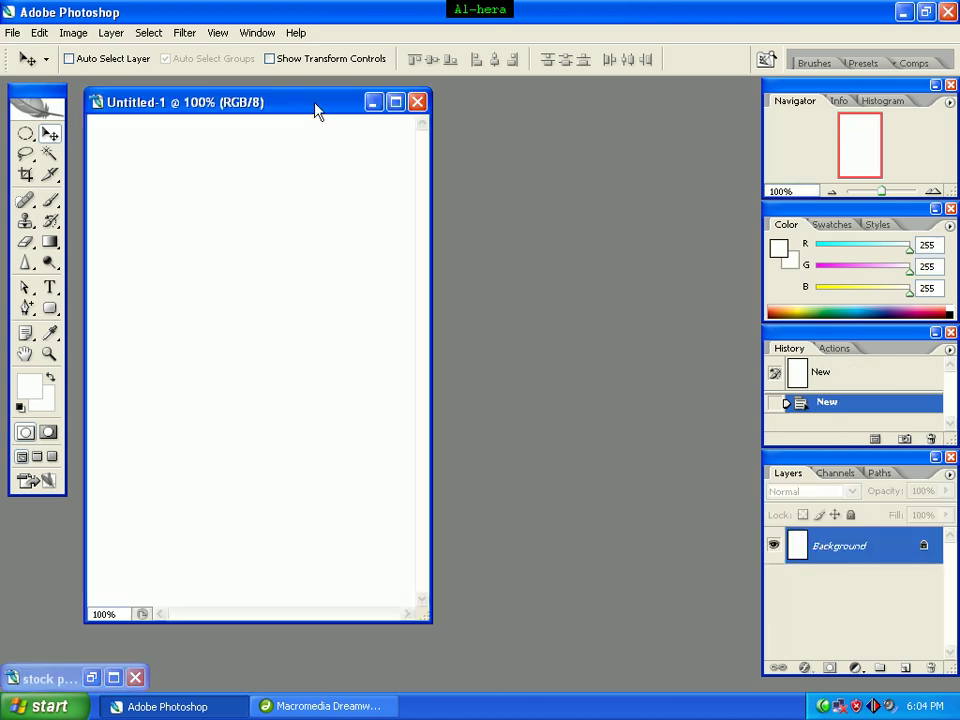
Pick the Polygonal Lasso and draw a thin diagonal rail selection on the canvas
{"action": "left_click_drag", "start_coordinate": [315, 106], "coordinate": [357, 103]}
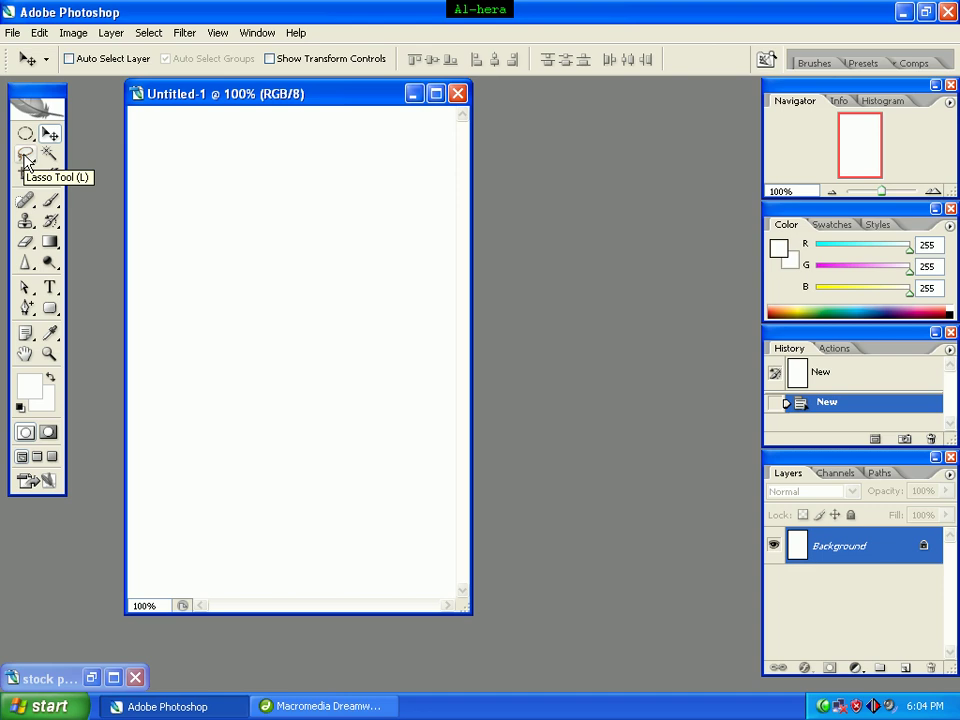
{"action": "left_click", "coordinate": [26, 158]}
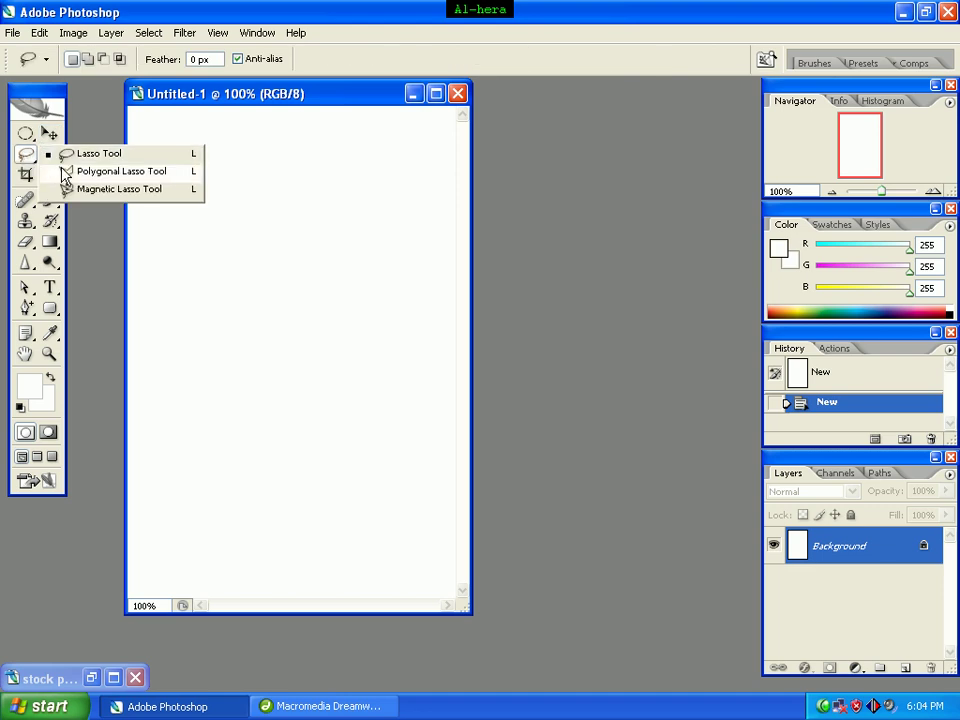
{"action": "left_click", "coordinate": [110, 171]}
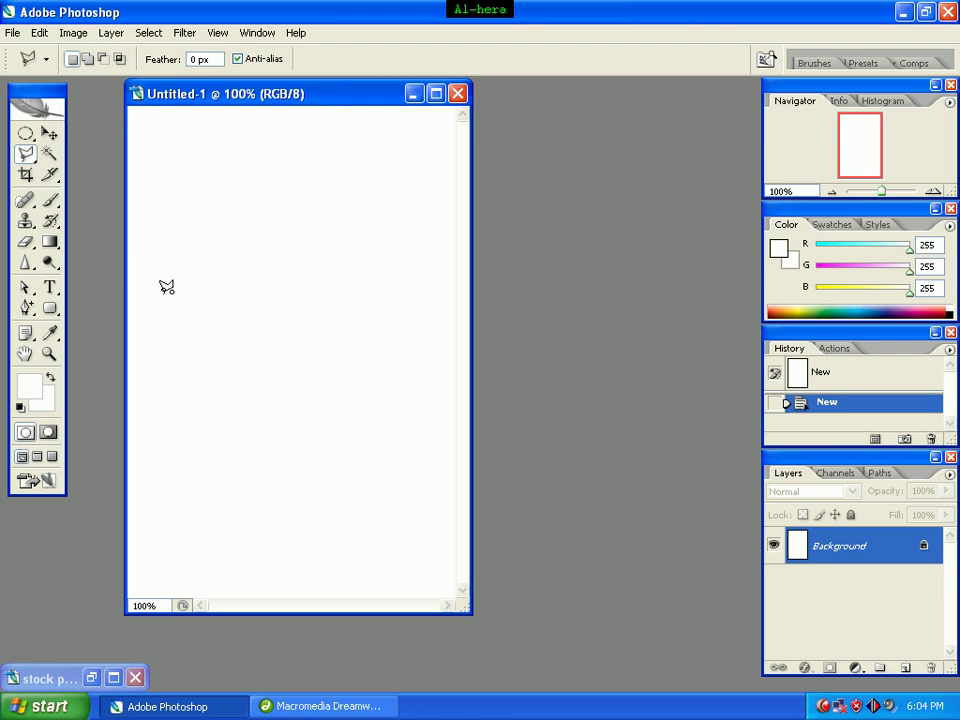
{"action": "left_click", "coordinate": [164, 294]}
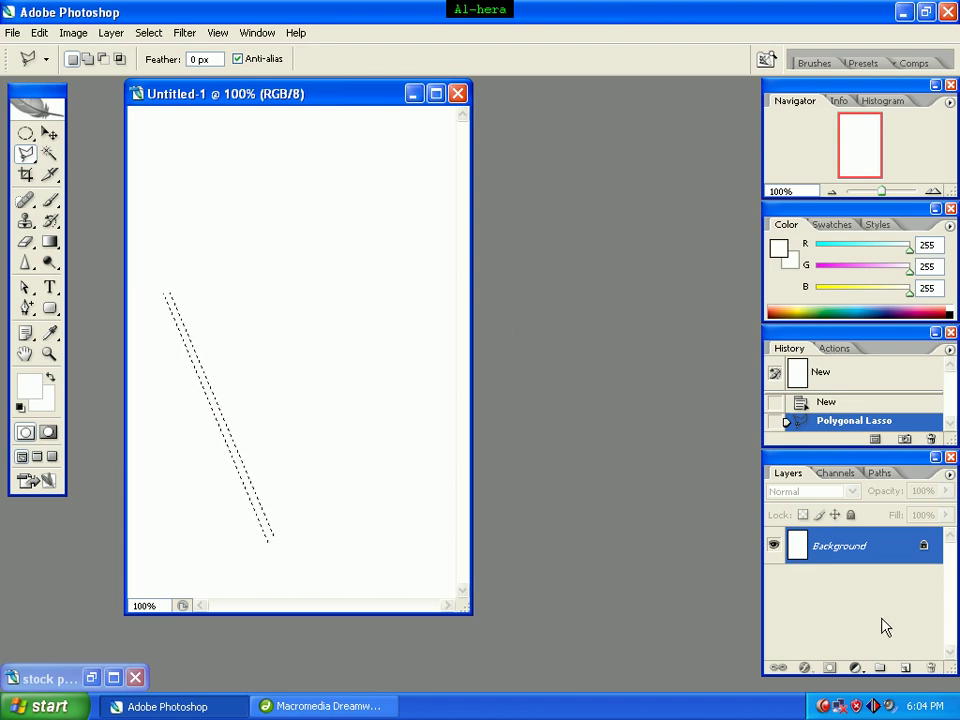
Add a new layer and set the foreground colour to #511a42
{"action": "left_click", "coordinate": [904, 668]}
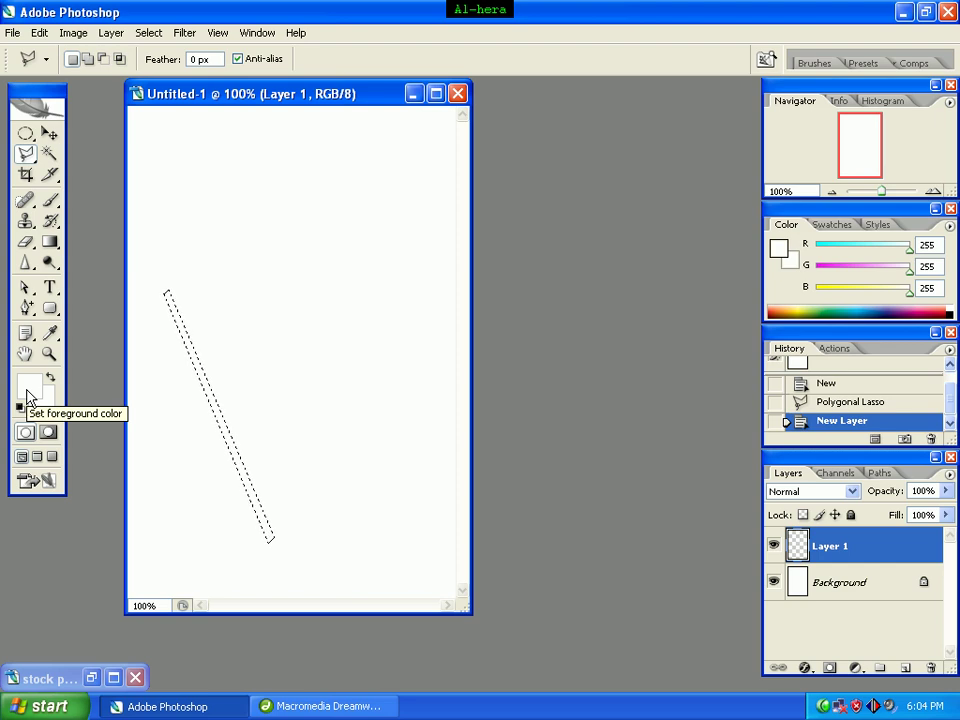
{"action": "left_click", "coordinate": [28, 392]}
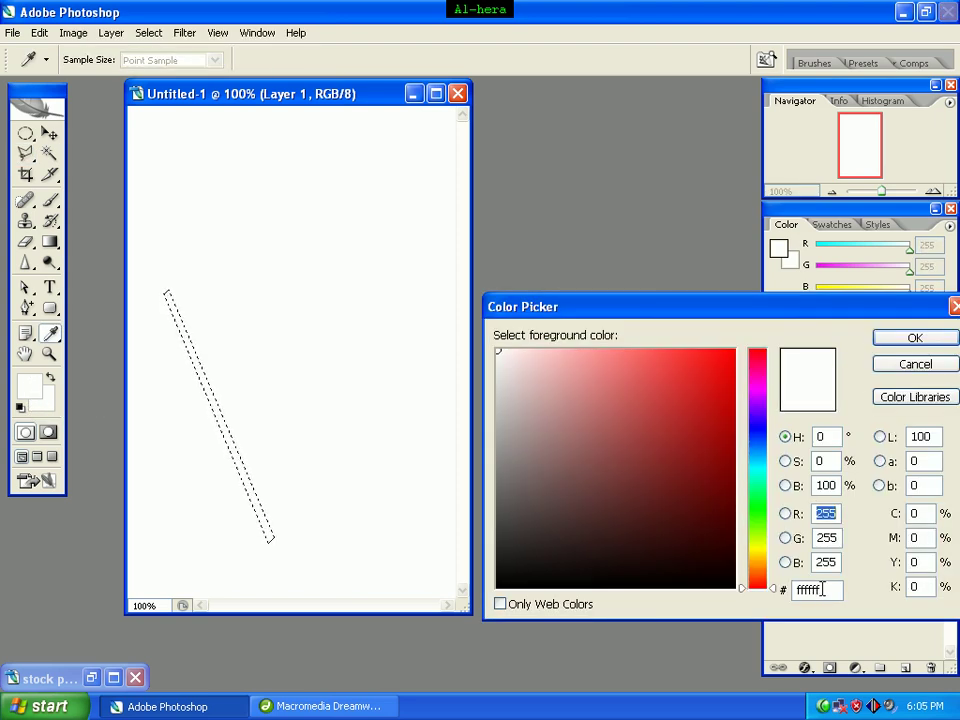
{"action": "left_click_drag", "start_coordinate": [822, 590], "coordinate": [787, 593]}
{"action": "type", "text": "5"}
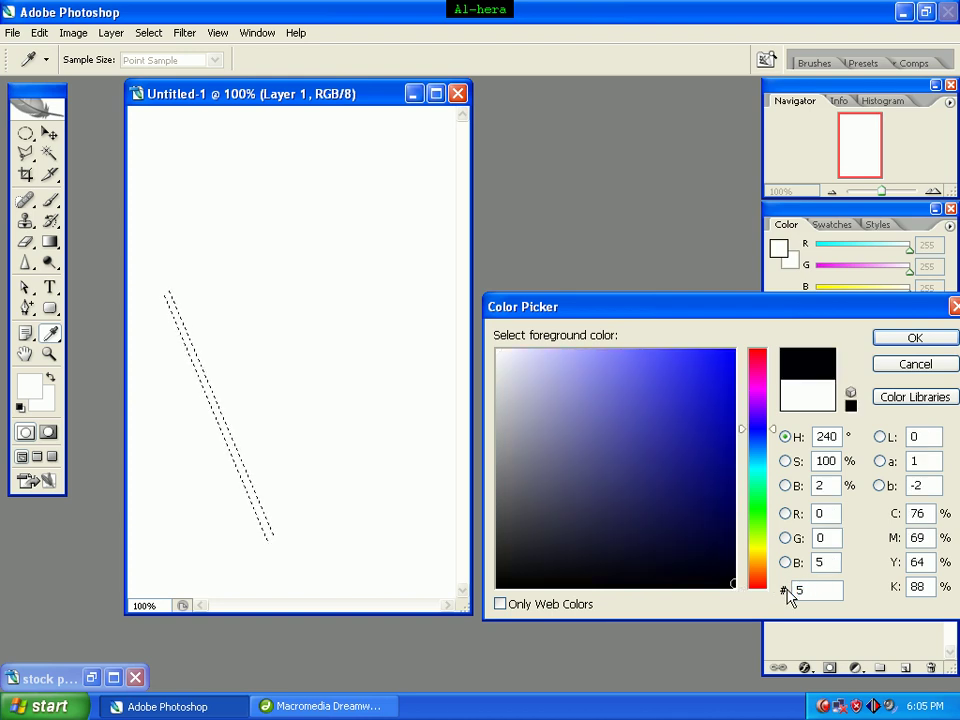
{"action": "type", "text": "11"}
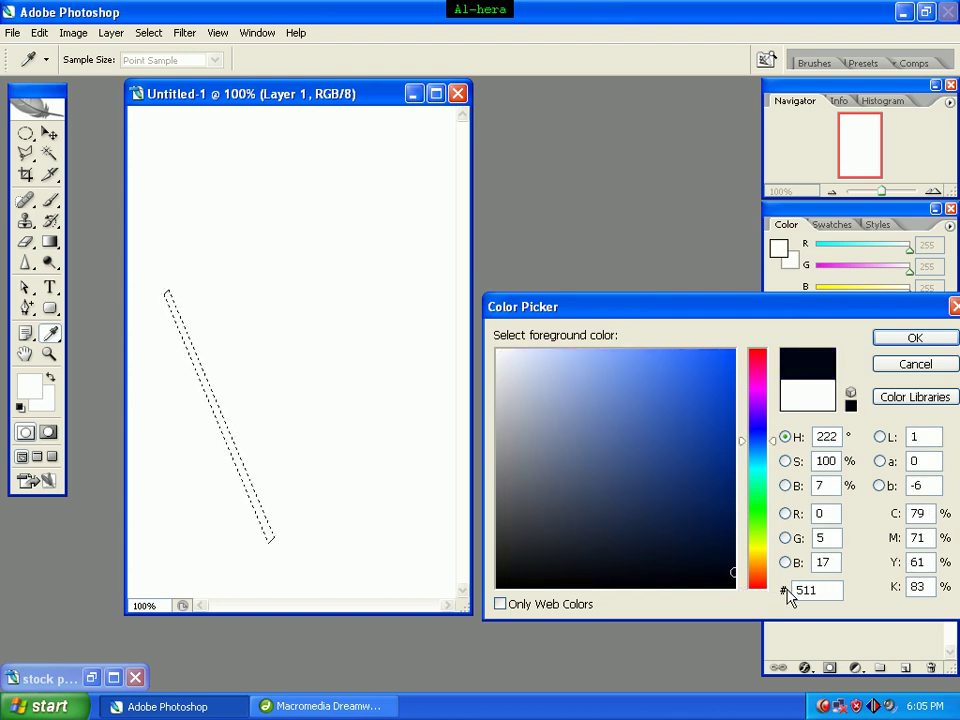
{"action": "type", "text": "a42"}
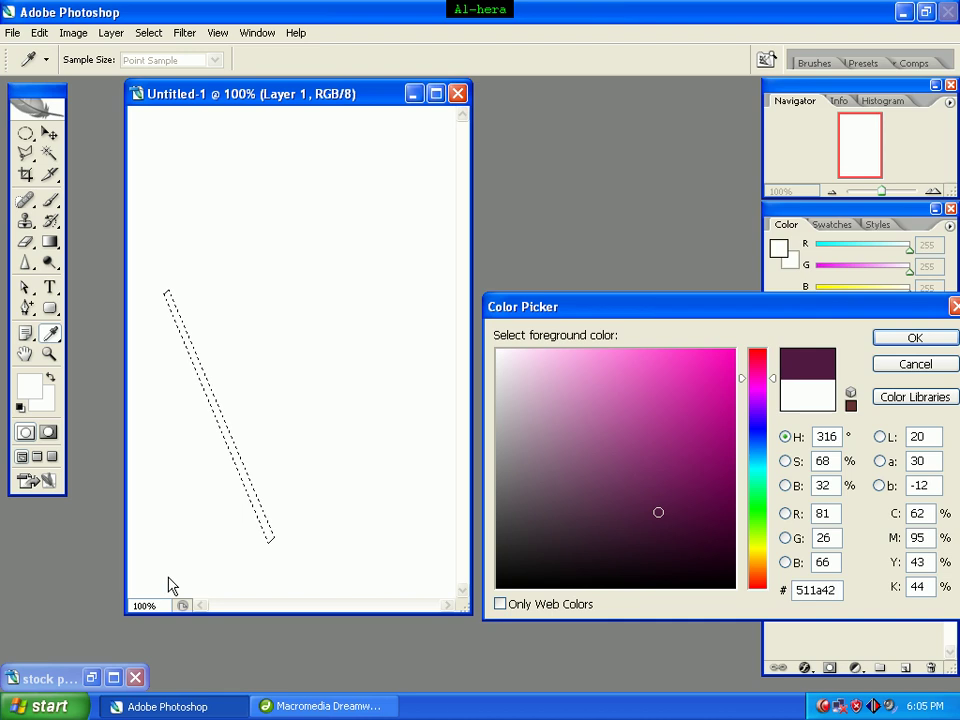
{"action": "left_click", "coordinate": [925, 339]}
Paint Bucket the slanted strip with dark purple, then deselect
{"action": "key", "text": "l"}
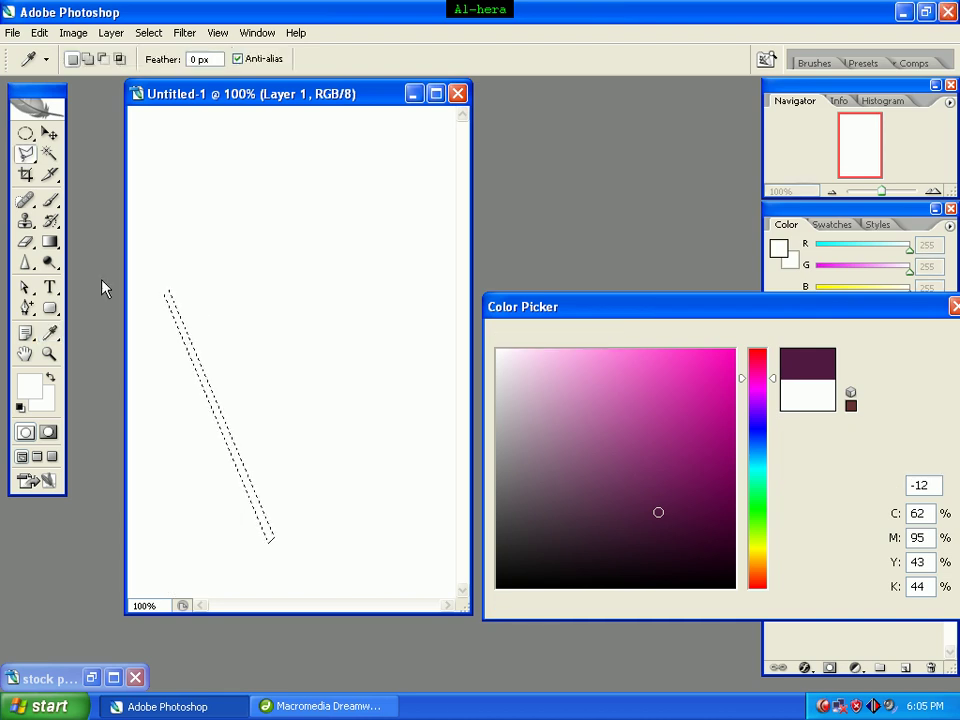
{"action": "left_click", "coordinate": [50, 247]}
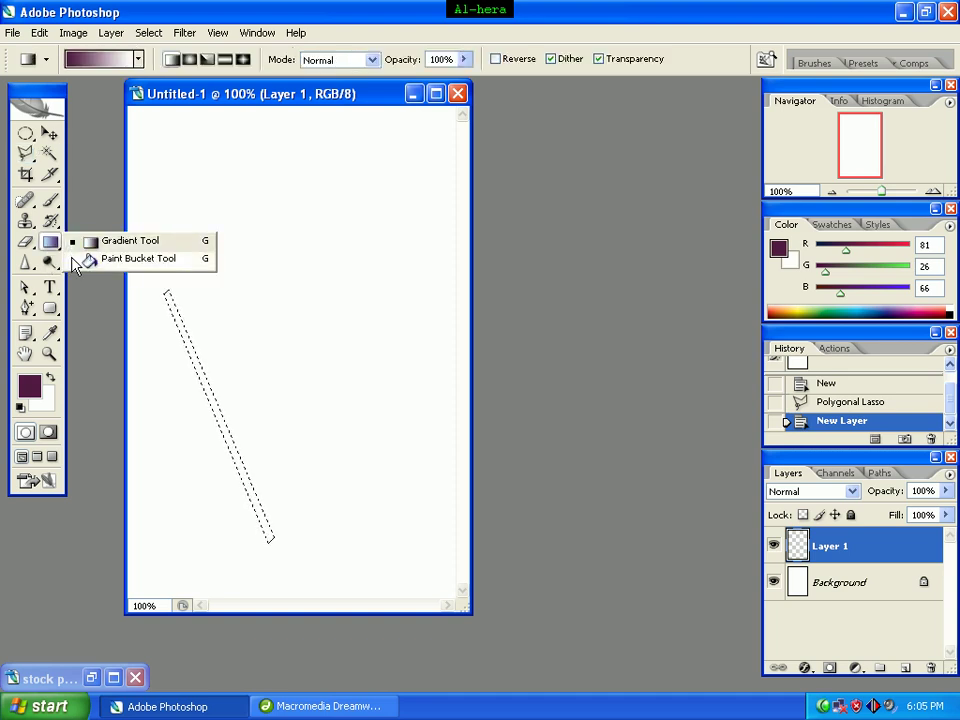
{"action": "left_click", "coordinate": [76, 261]}
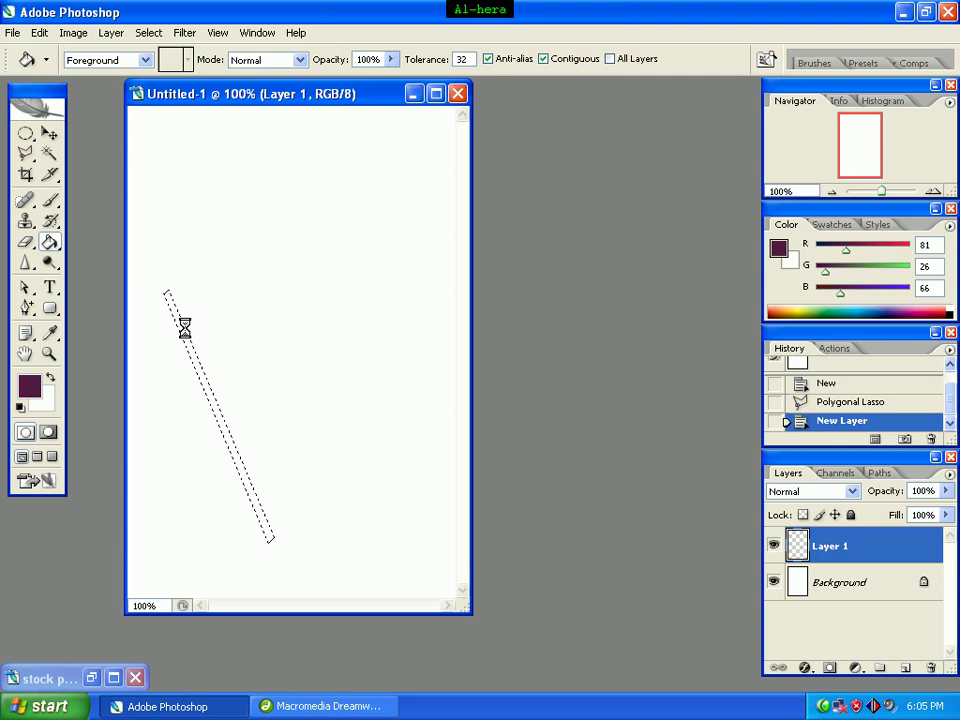
{"action": "left_click", "coordinate": [184, 330]}
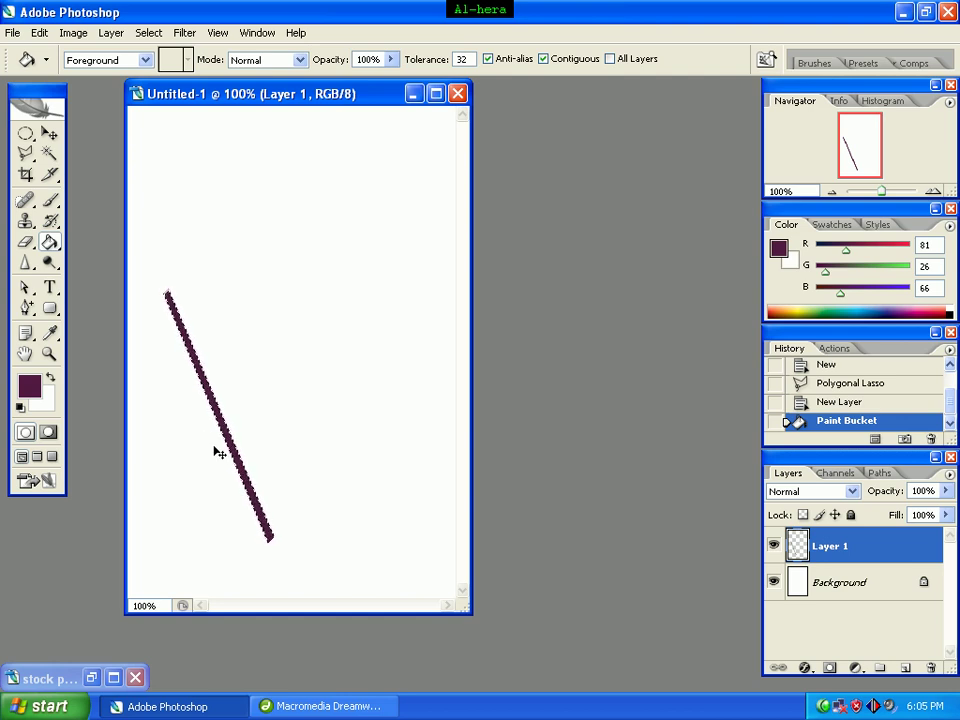
{"action": "key", "text": "ctrl+d"}
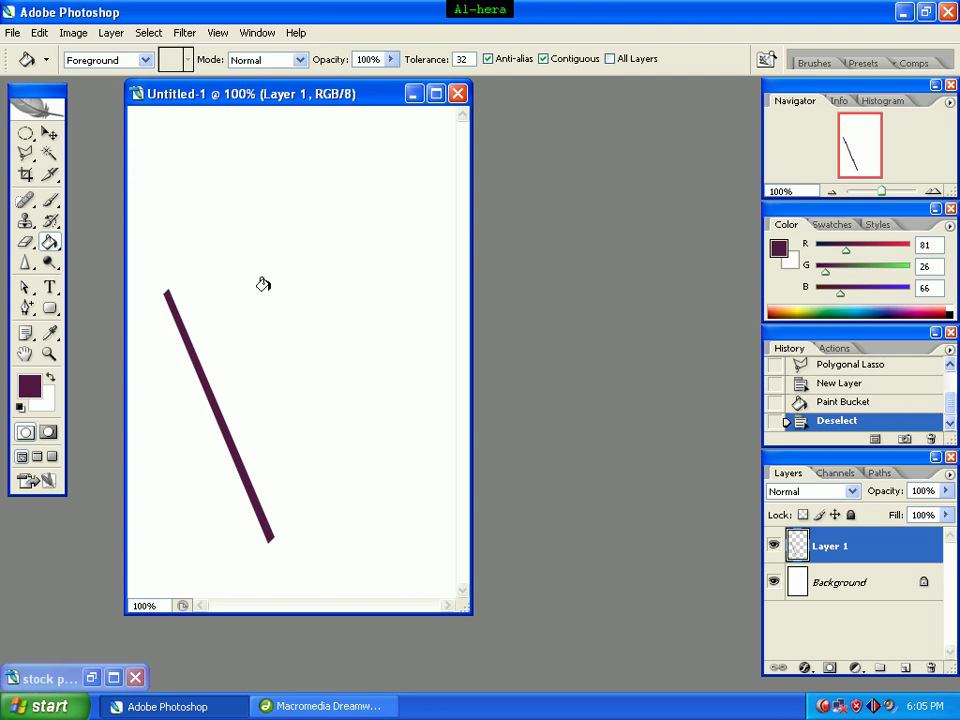
Draw a Polygonal Lasso selection along the purple rail's edge
{"action": "left_click", "coordinate": [29, 158]}
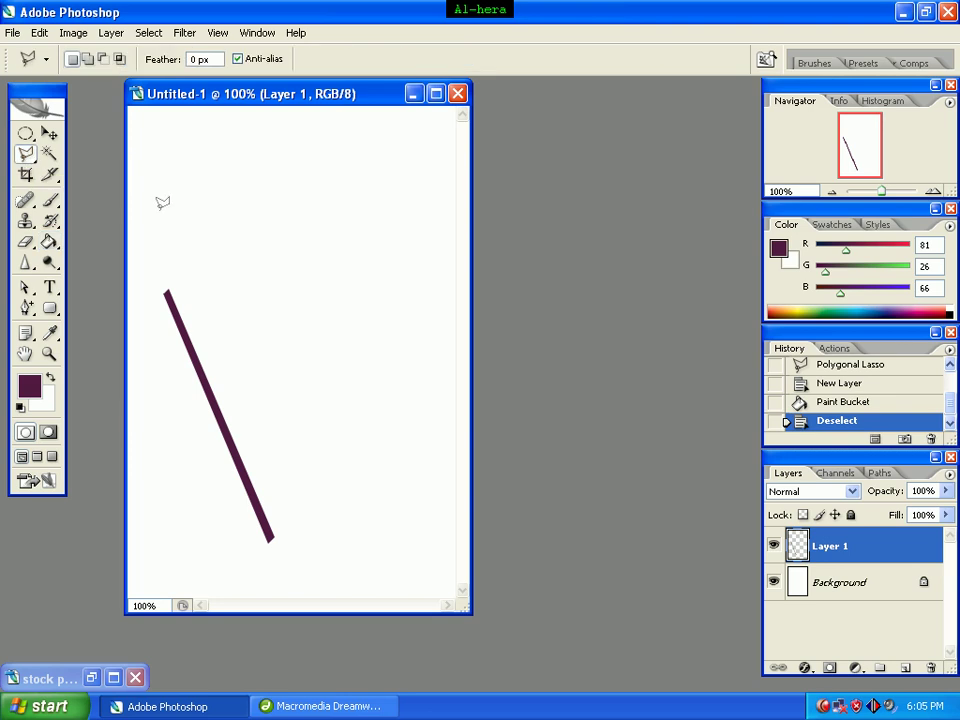
{"action": "left_click", "coordinate": [168, 291]}
{"action": "double_click", "coordinate": [274, 506]}
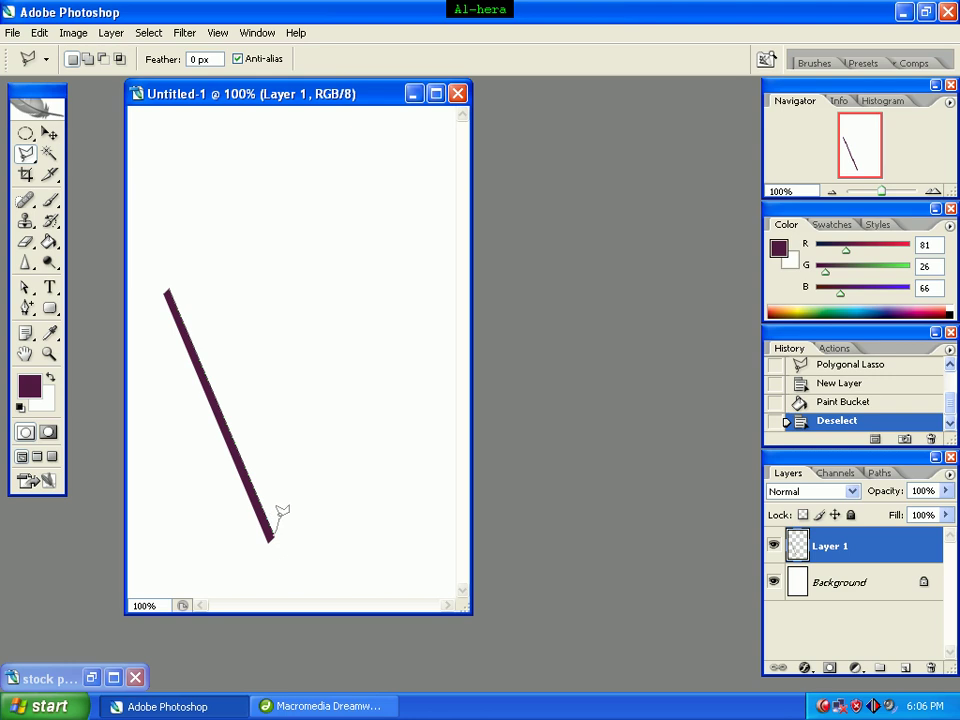
Outline the ladder body across the bottom and top rungs to a right rail
{"action": "left_click", "coordinate": [270, 537]}
{"action": "left_click", "coordinate": [277, 527]}
{"action": "left_click", "coordinate": [268, 499]}
{"action": "left_click", "coordinate": [316, 467]}
{"action": "left_click", "coordinate": [325, 494]}
{"action": "left_click", "coordinate": [333, 489]}
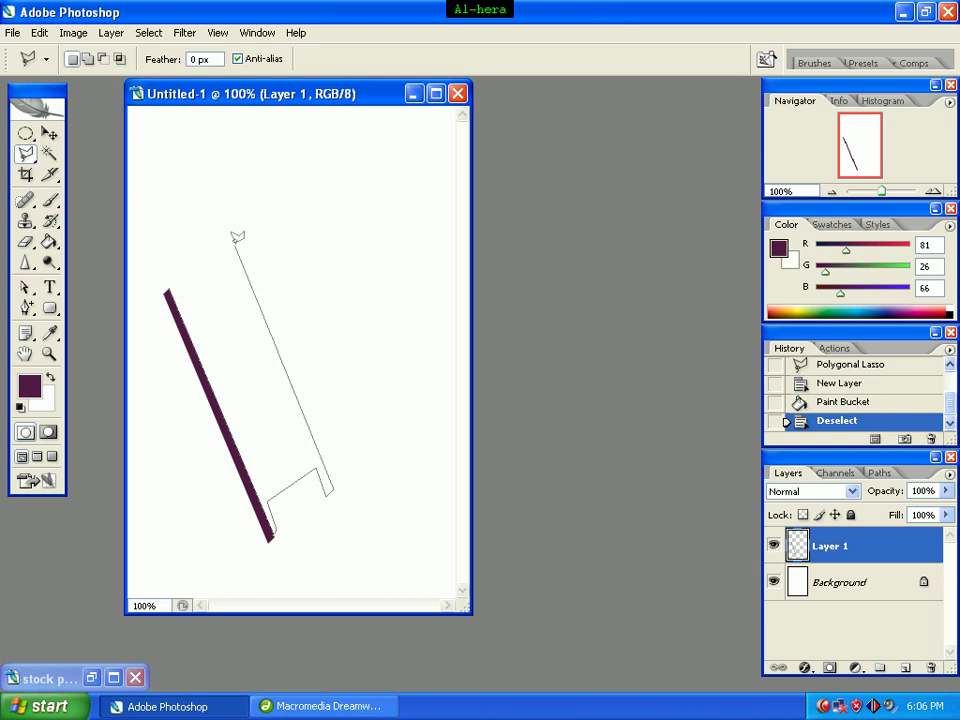
{"action": "left_click", "coordinate": [234, 245]}
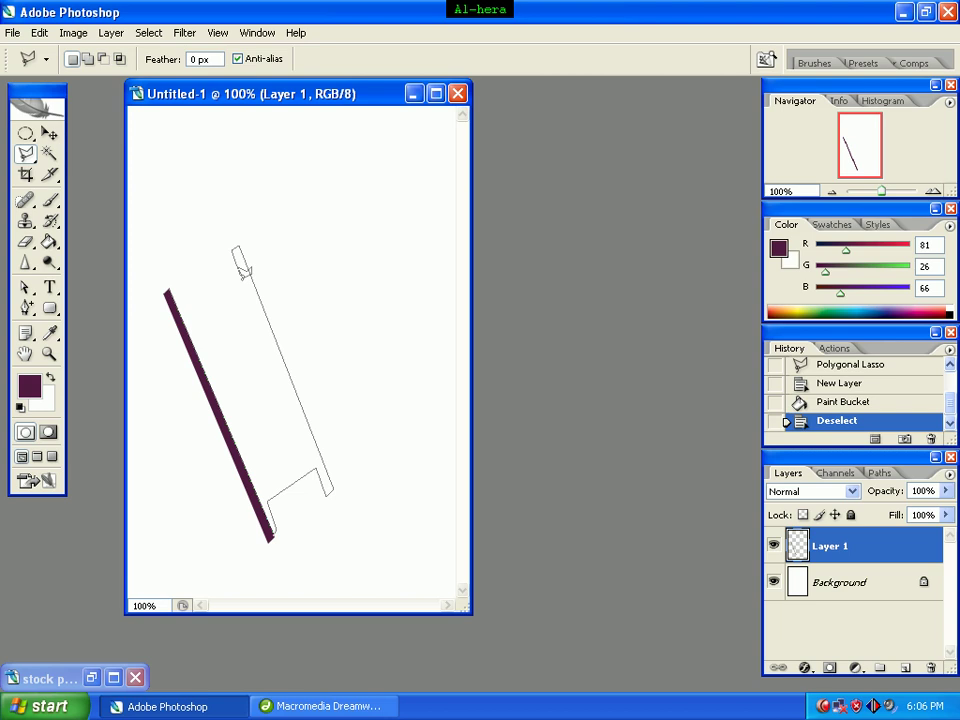
{"action": "left_click", "coordinate": [241, 279]}
{"action": "left_click", "coordinate": [185, 313]}
{"action": "left_click", "coordinate": [170, 283]}
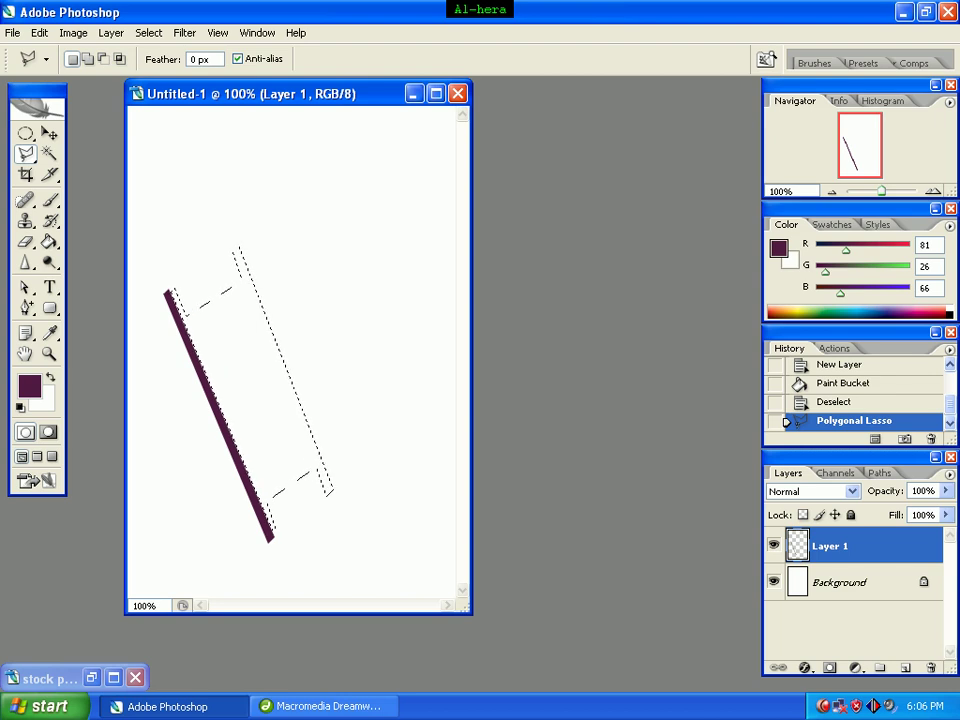
Add a new layer and set the foreground colour to #ab4398
{"action": "left_click", "coordinate": [906, 667]}
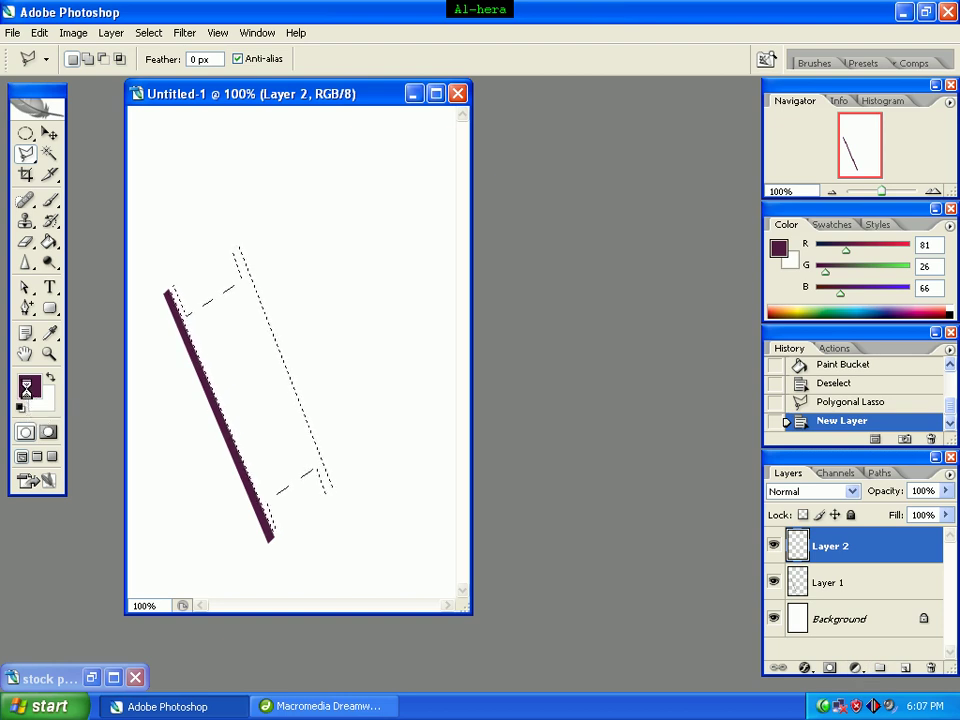
{"action": "left_click", "coordinate": [28, 388]}
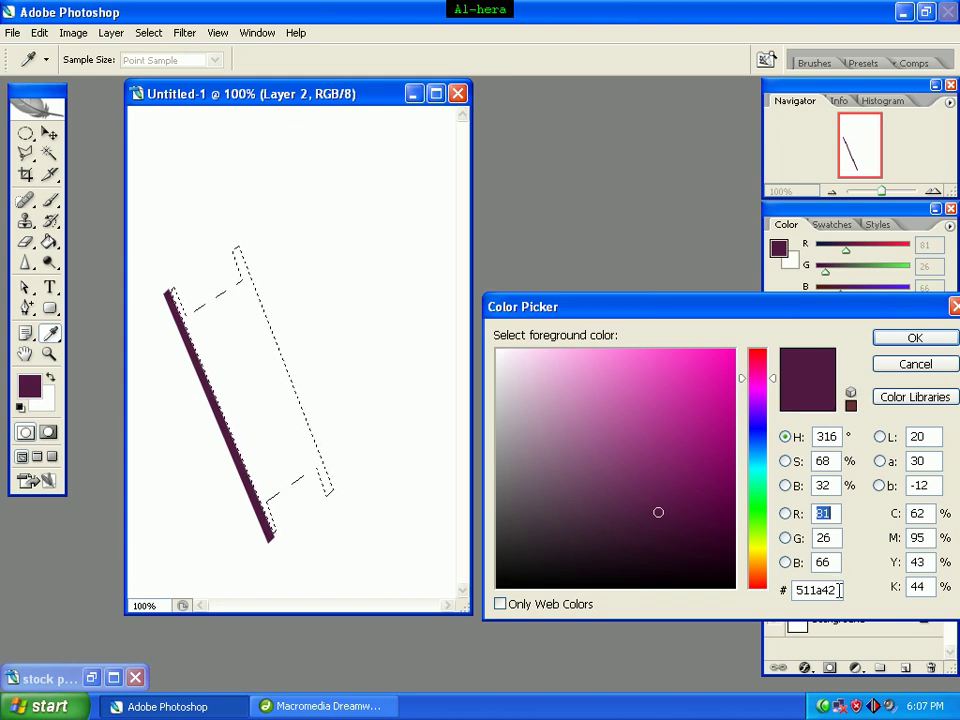
{"action": "left_click_drag", "start_coordinate": [832, 590], "coordinate": [768, 590]}
{"action": "type", "text": "a"}
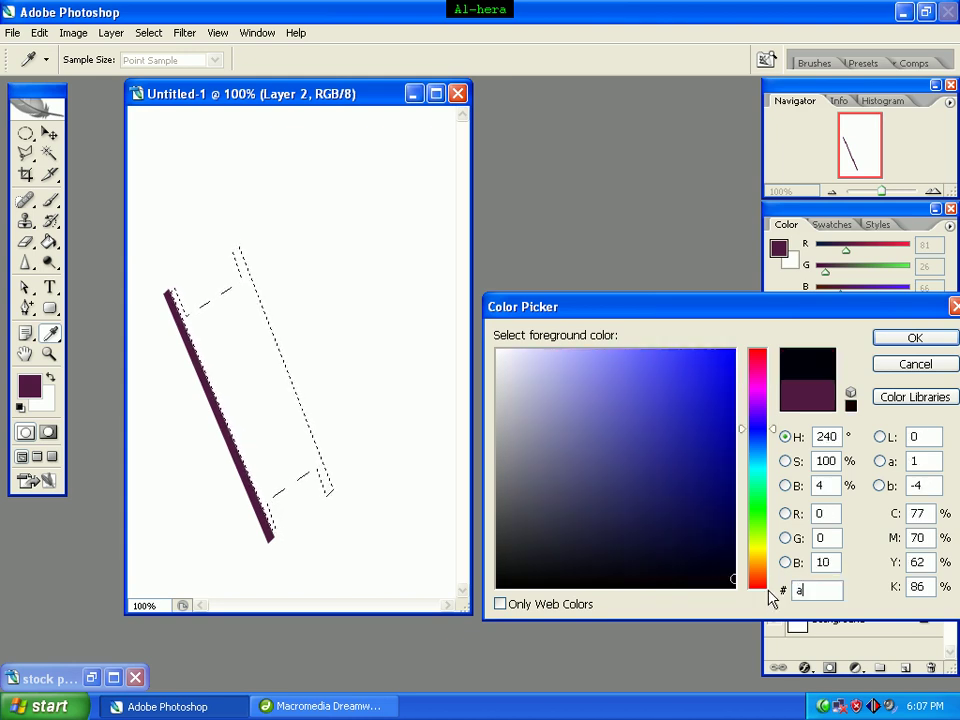
{"action": "type", "text": "b"}
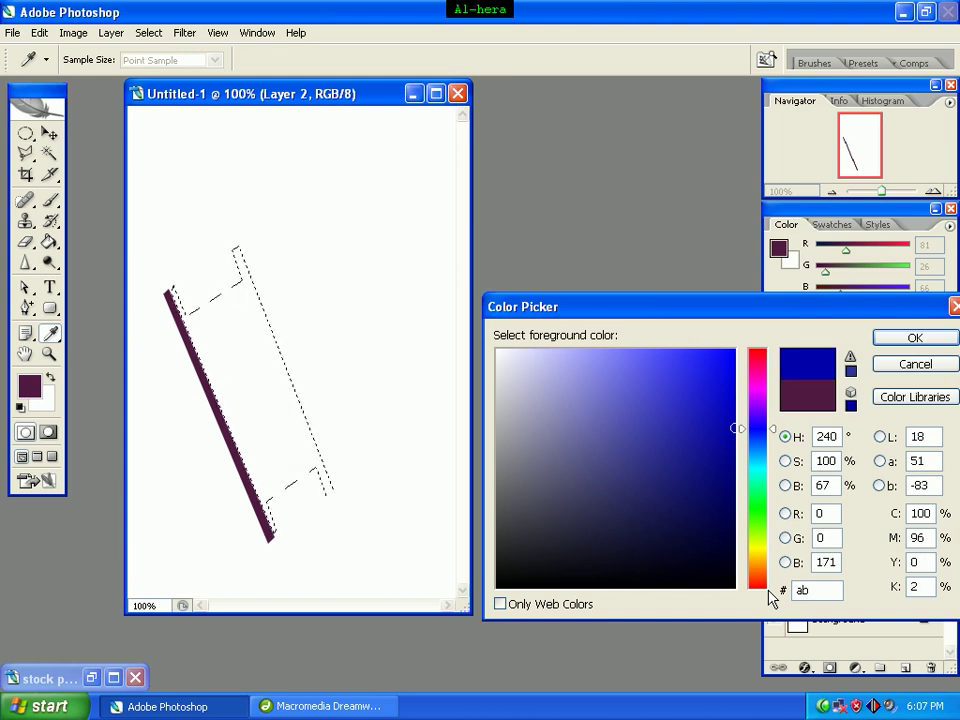
{"action": "type", "text": "439"}
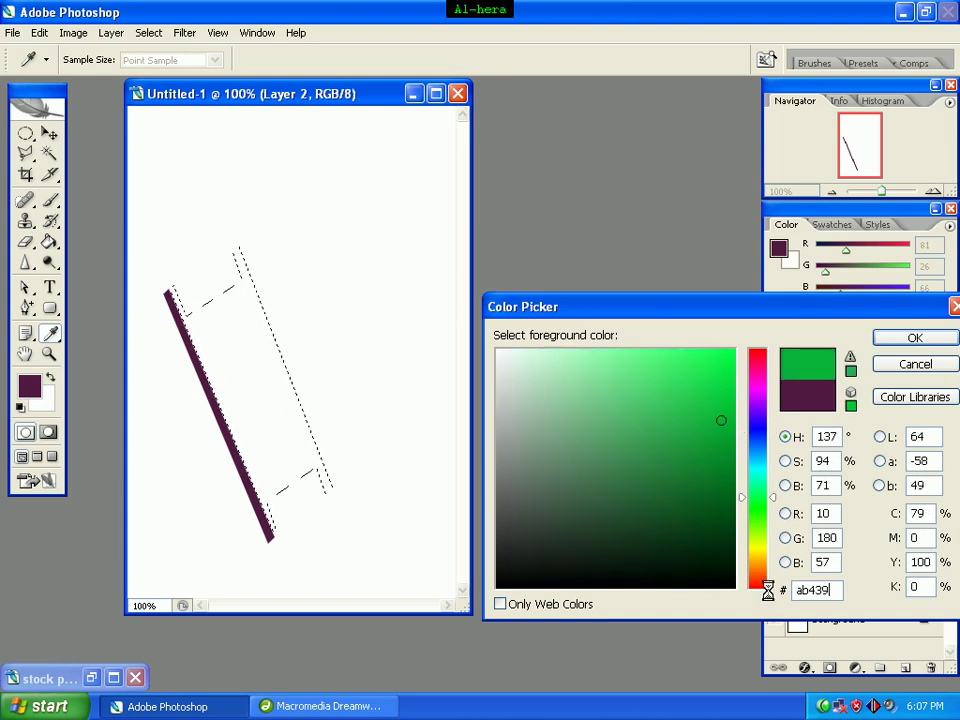
{"action": "type", "text": "8"}
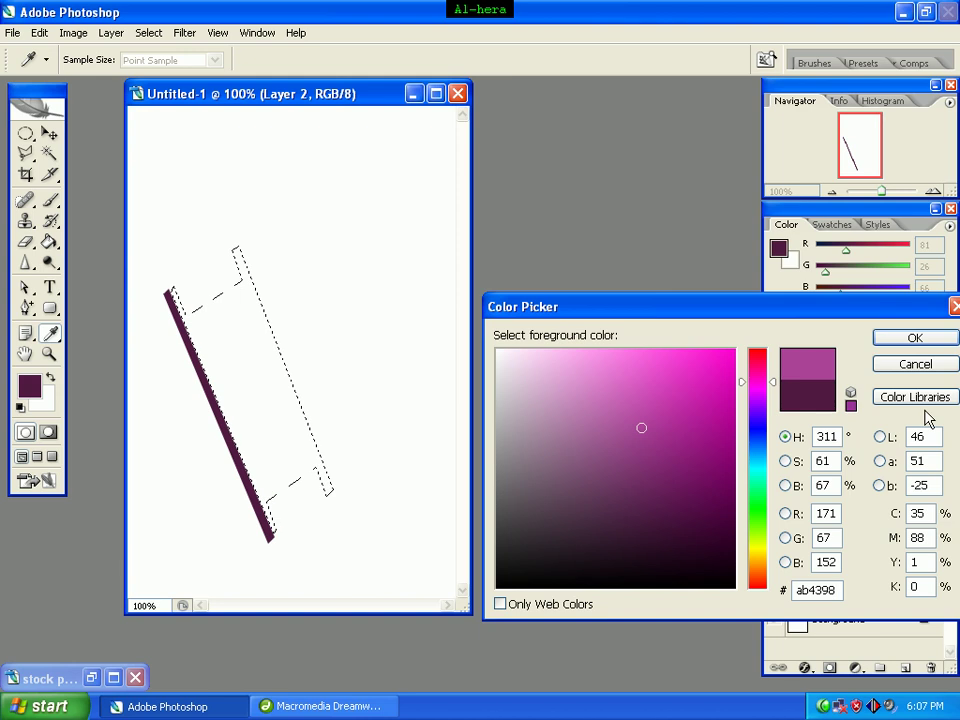
{"action": "left_click", "coordinate": [913, 340]}
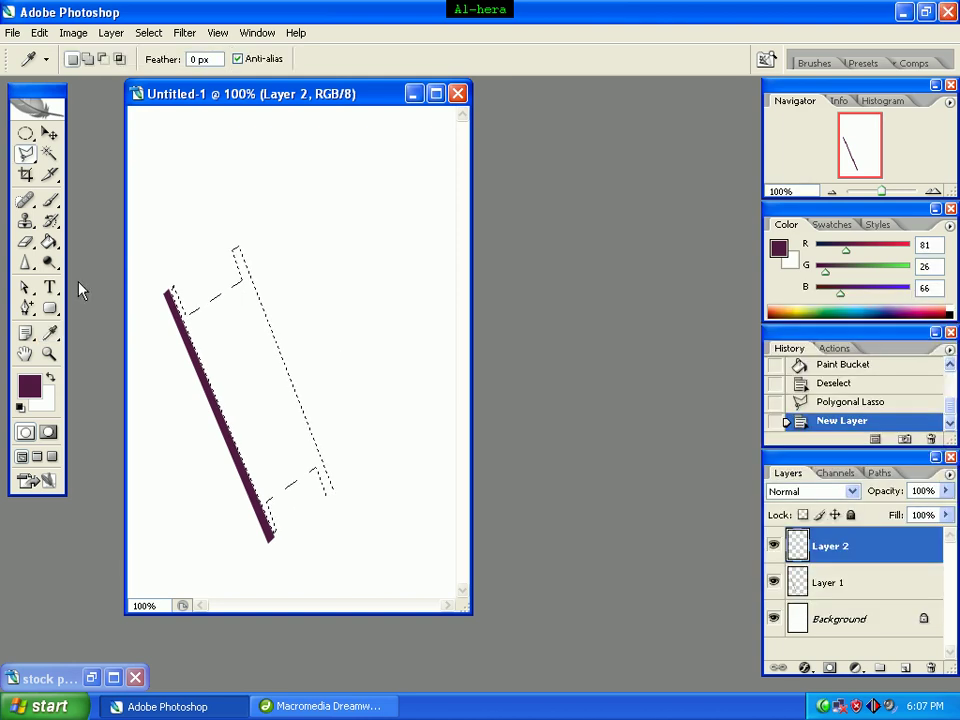
Paint Bucket the ladder outline with magenta, then deselect
{"action": "left_click", "coordinate": [48, 242]}
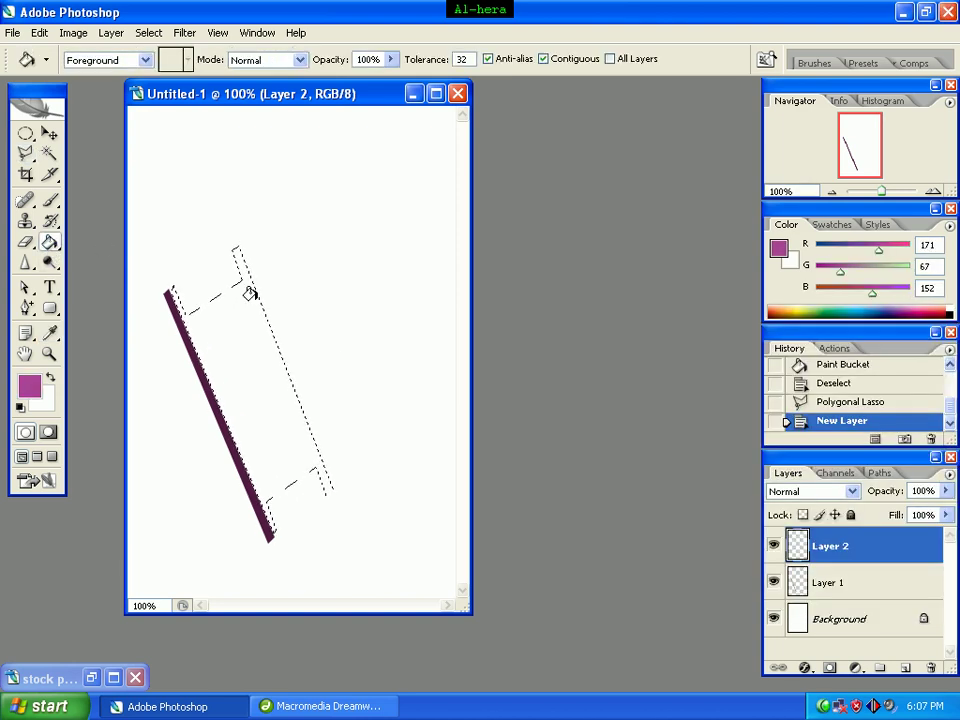
{"action": "left_click", "coordinate": [261, 346]}
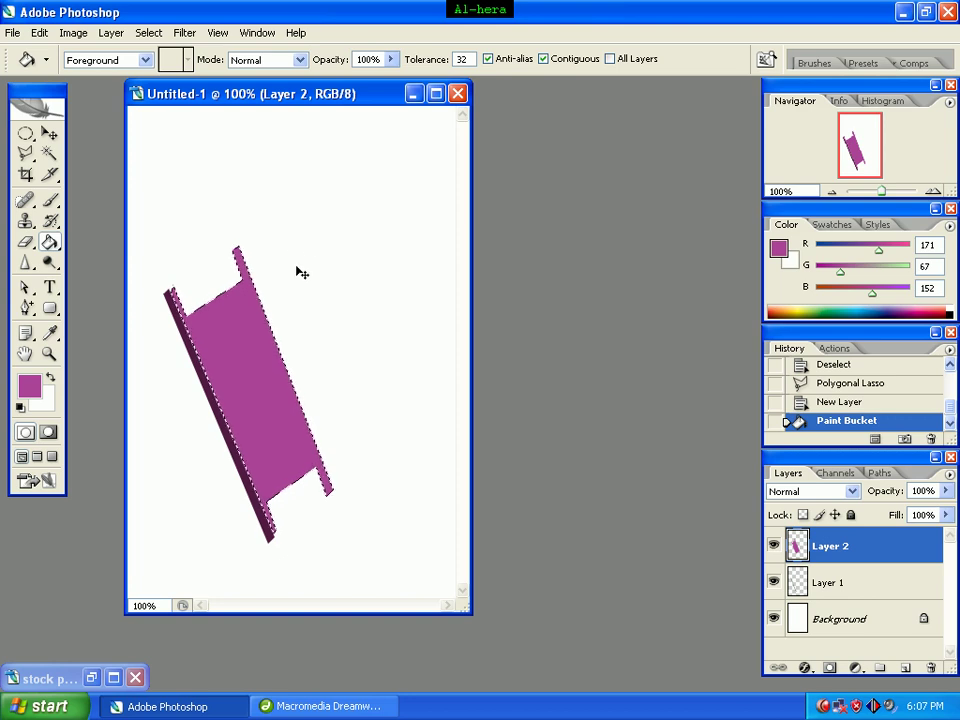
{"action": "key", "text": "ctrl+d"}
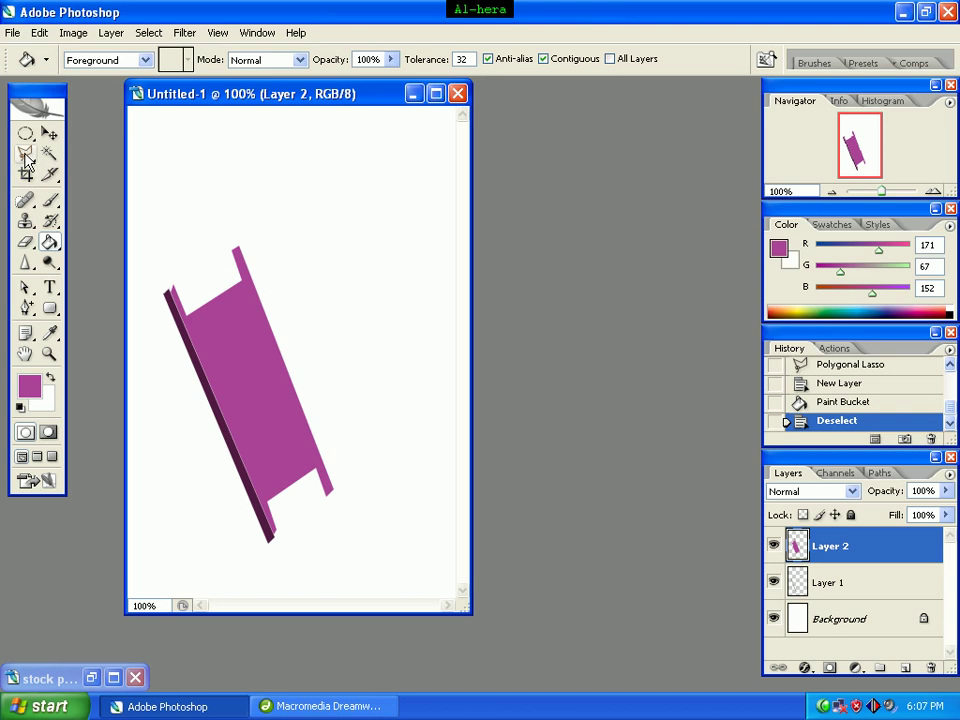
Lasso and delete the two rung openings near the ladder's top
{"action": "left_click", "coordinate": [26, 155]}
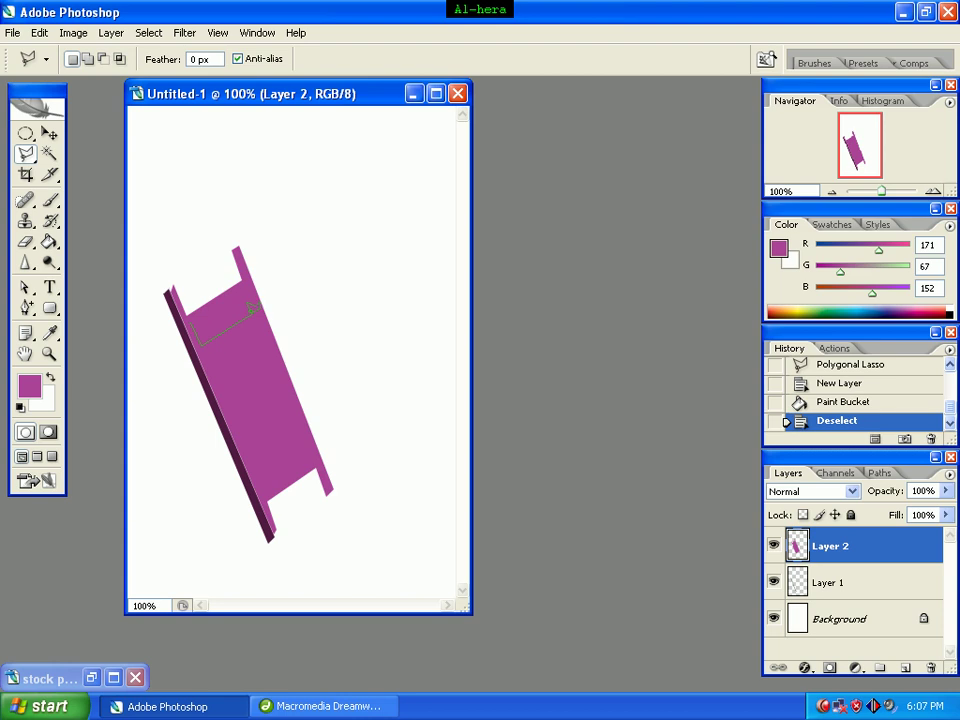
{"action": "left_click", "coordinate": [257, 302]}
{"action": "left_click", "coordinate": [245, 284]}
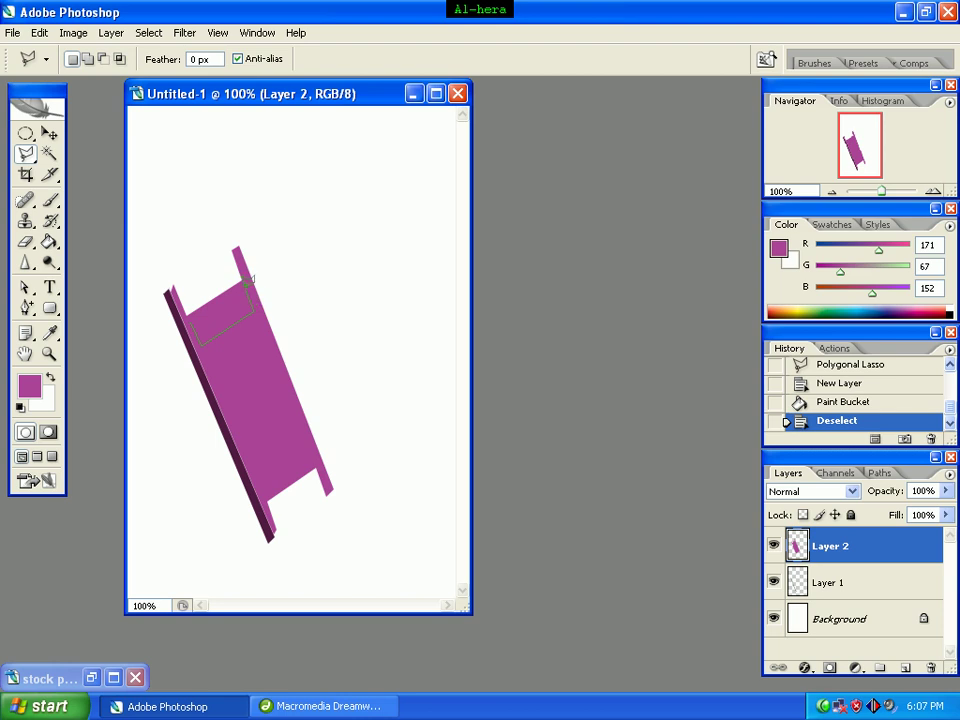
{"action": "left_click", "coordinate": [193, 318]}
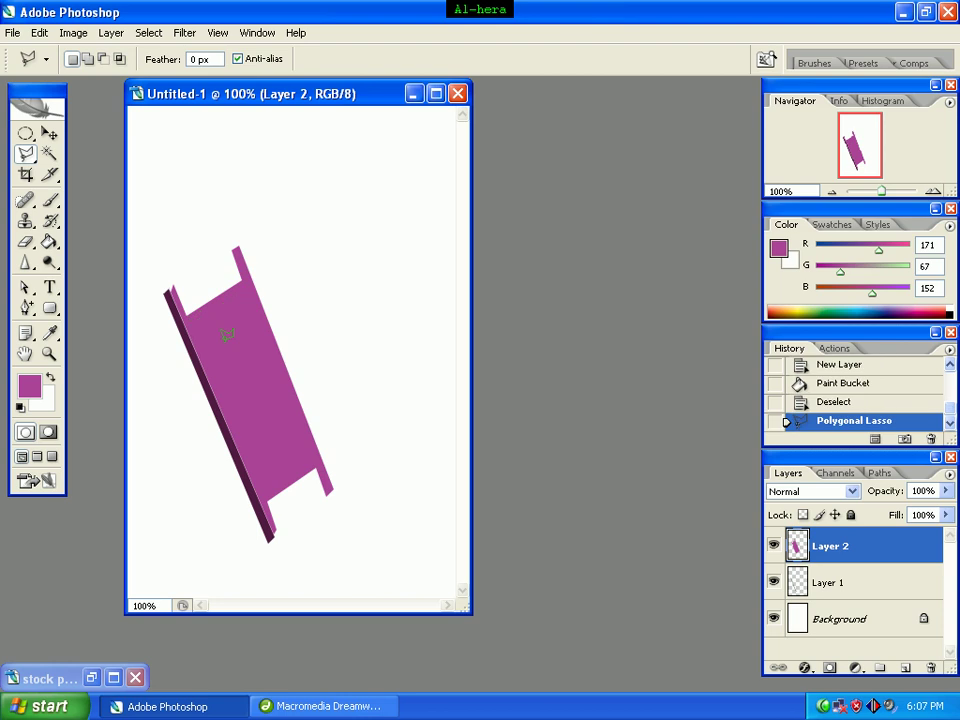
{"action": "key", "text": "Delete"}
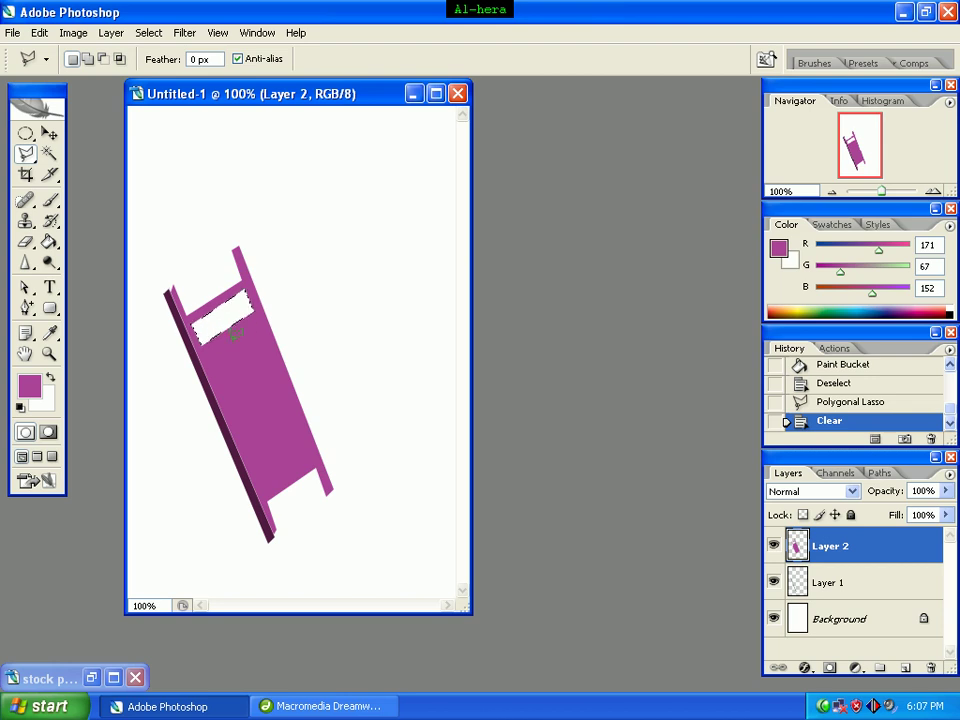
{"action": "key", "text": "ctrl+d"}
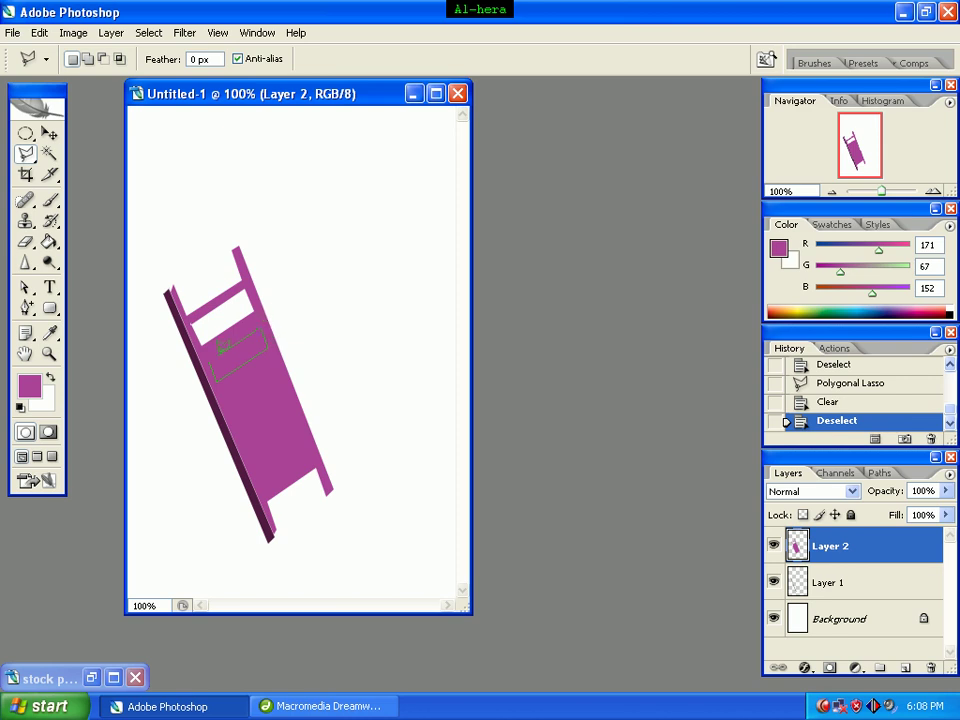
{"action": "left_click", "coordinate": [211, 355]}
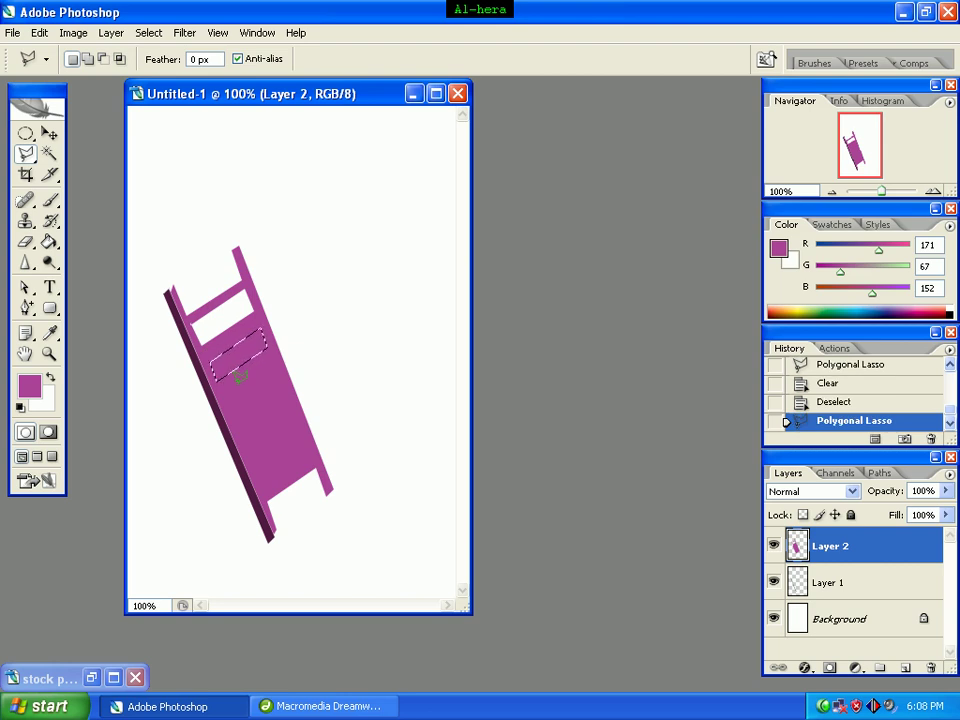
{"action": "key", "text": "Delete"}
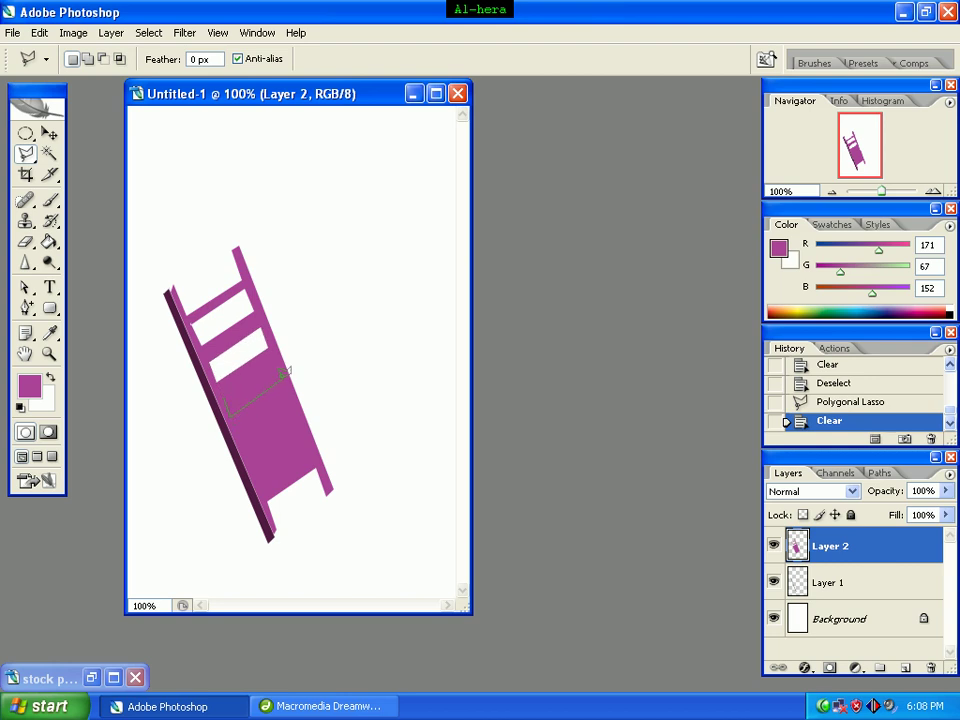
Lasso and delete the third and fourth rung openings
{"action": "left_click", "coordinate": [283, 384]}
{"action": "left_click", "coordinate": [228, 390]}
{"action": "key", "text": "Delete"}
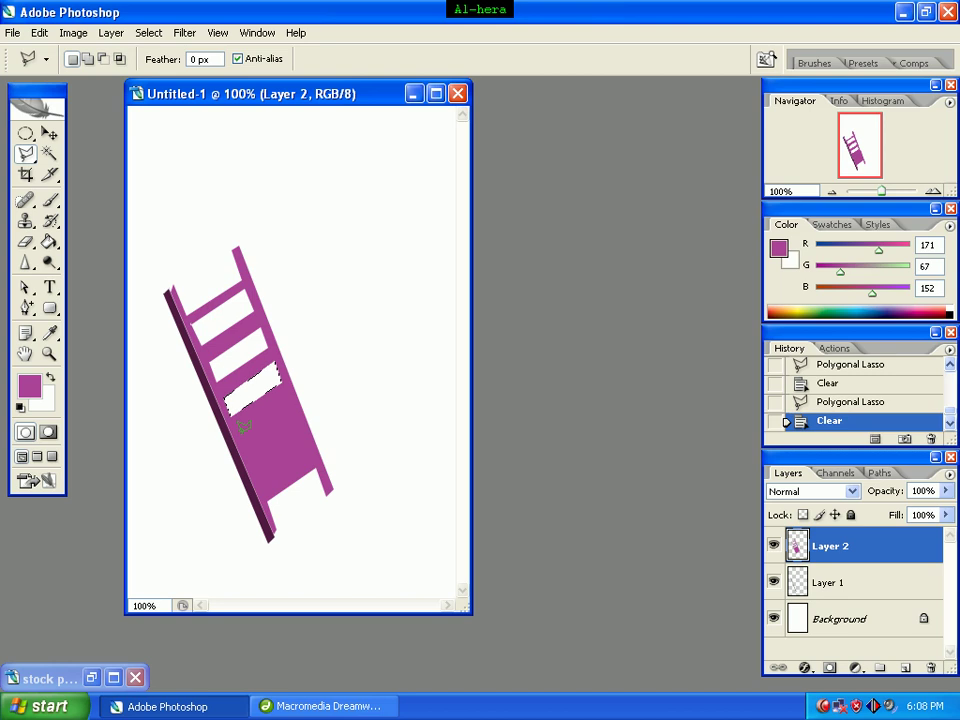
{"action": "key", "text": "ctrl+d"}
{"action": "double_click", "coordinate": [242, 434]}
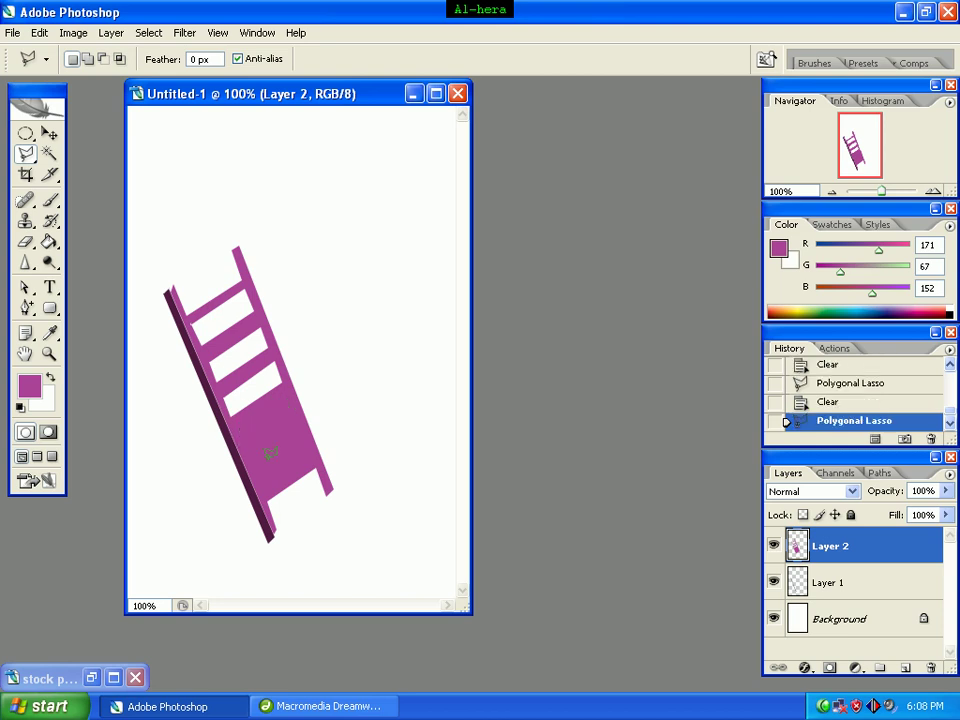
{"action": "key", "text": "Delete"}
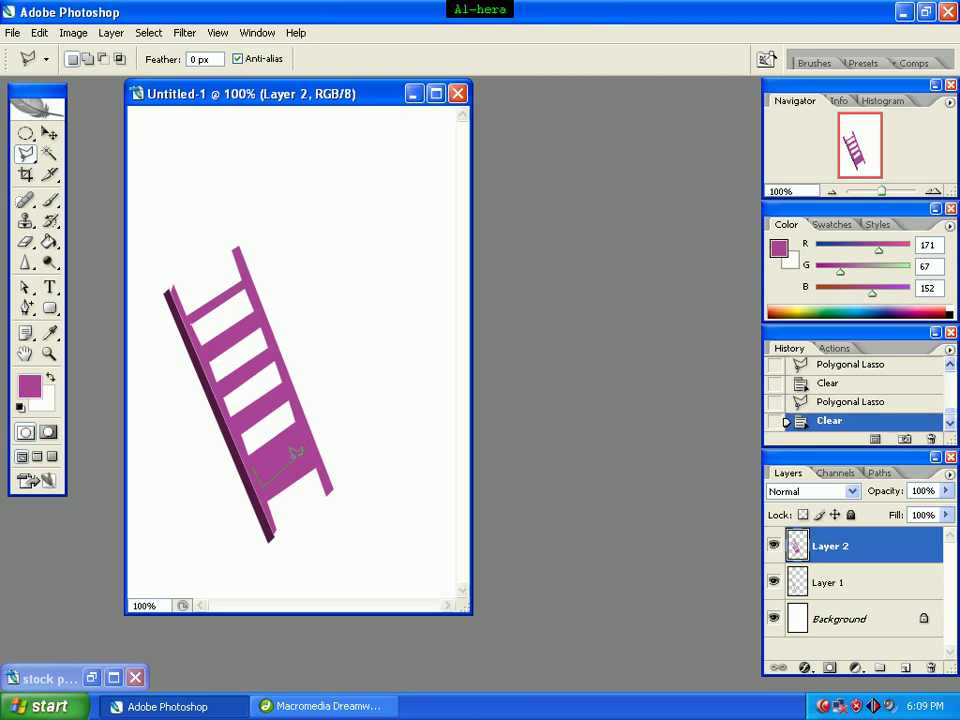
Discard a misdrawn selection, then delete the bottom rung opening and deselect
{"action": "left_click", "coordinate": [265, 464]}
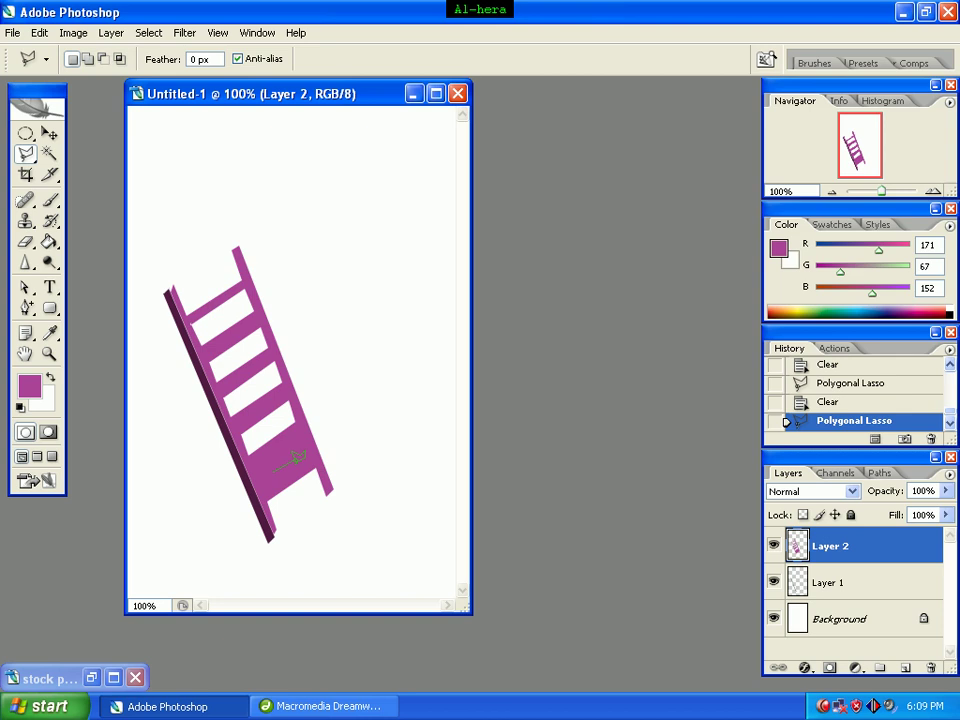
{"action": "key", "text": "ctrl+d"}
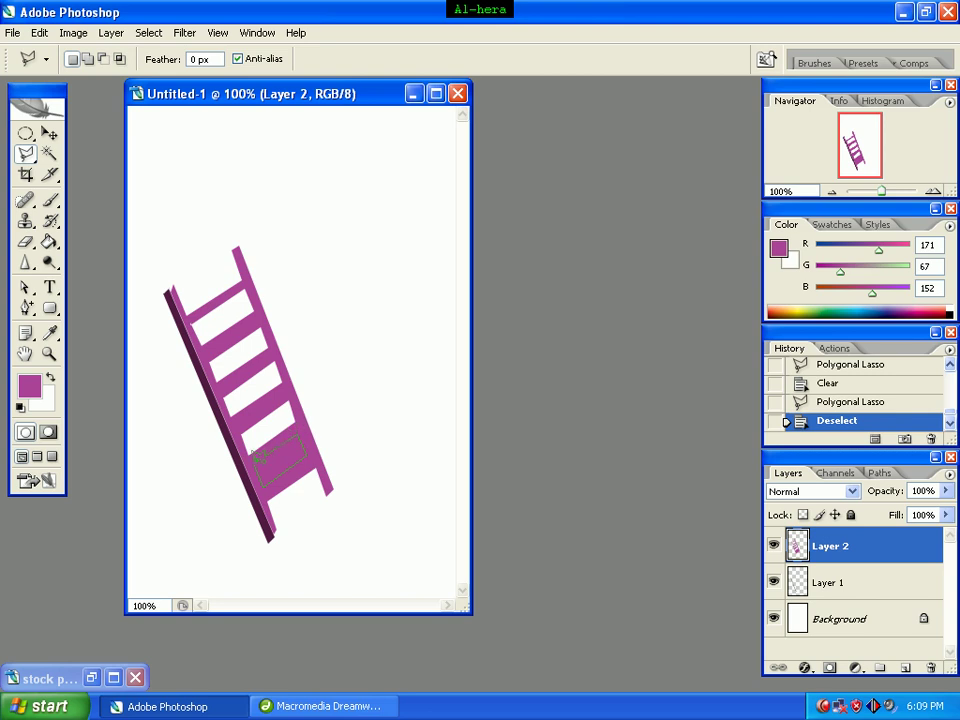
{"action": "left_click", "coordinate": [259, 462]}
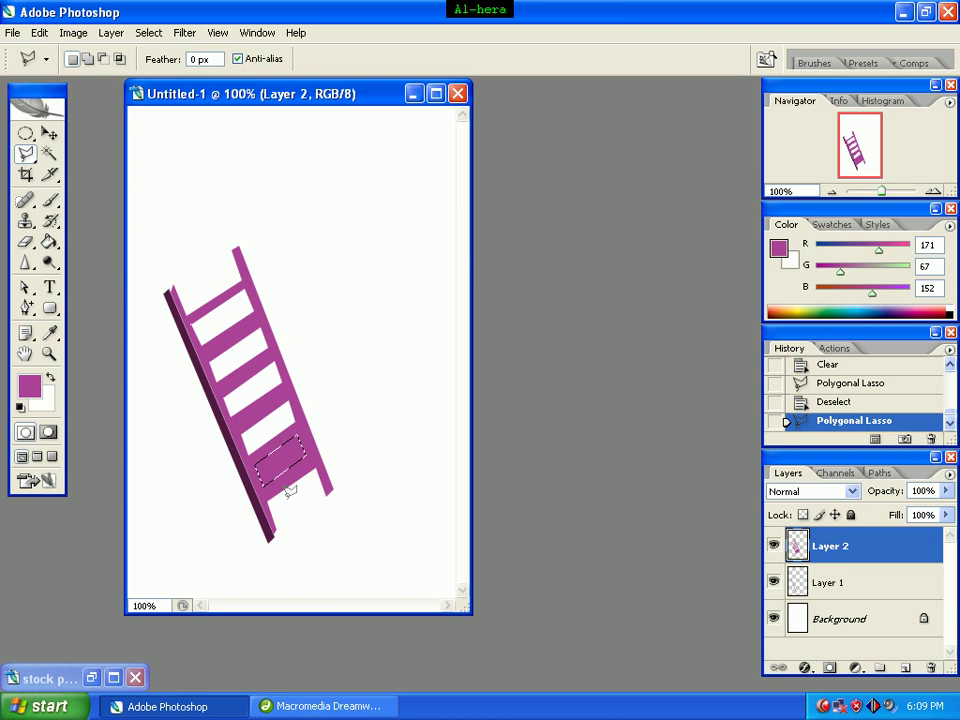
{"action": "key", "text": "Delete"}
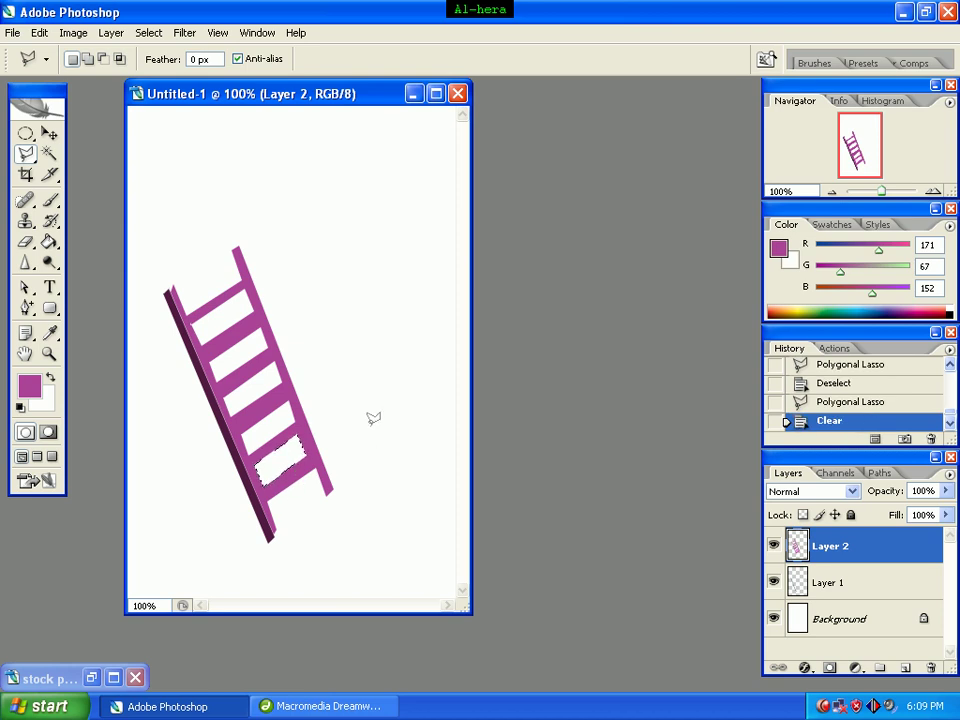
{"action": "key", "text": "ctrl+d"}
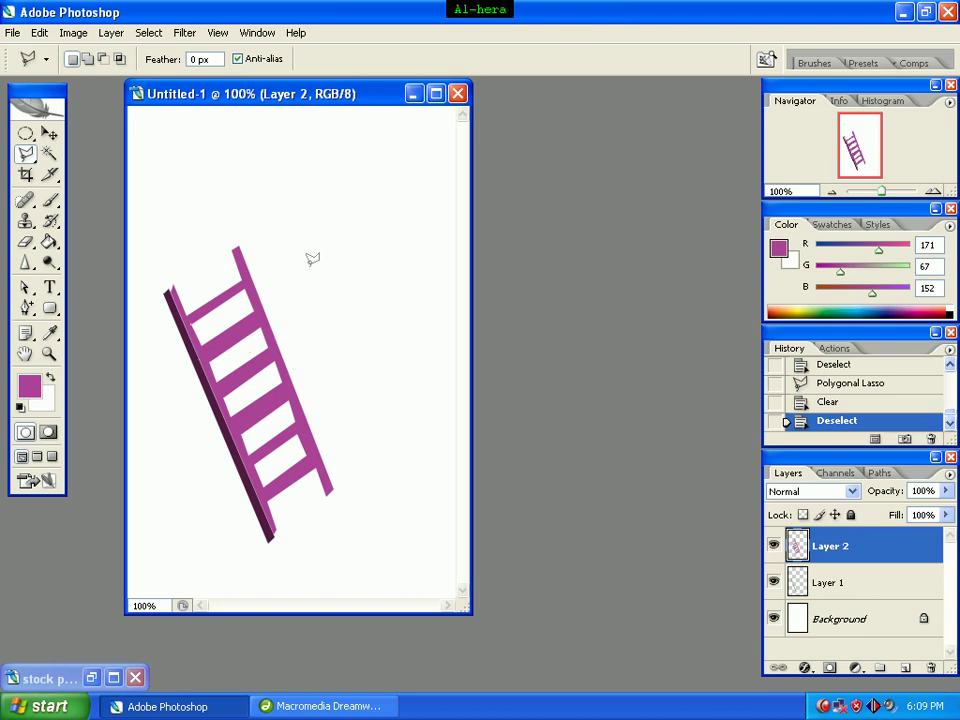
Add Layer 3 above Layer 1 and lasso a thin strip along the right rail
{"action": "left_click", "coordinate": [880, 589]}
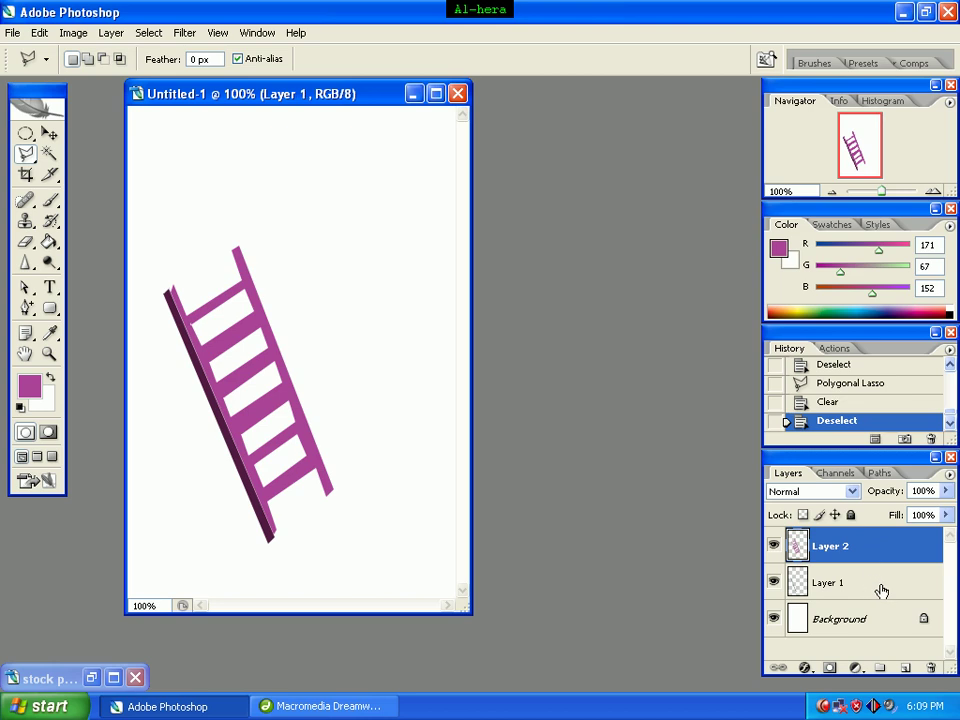
{"action": "left_click", "coordinate": [905, 668]}
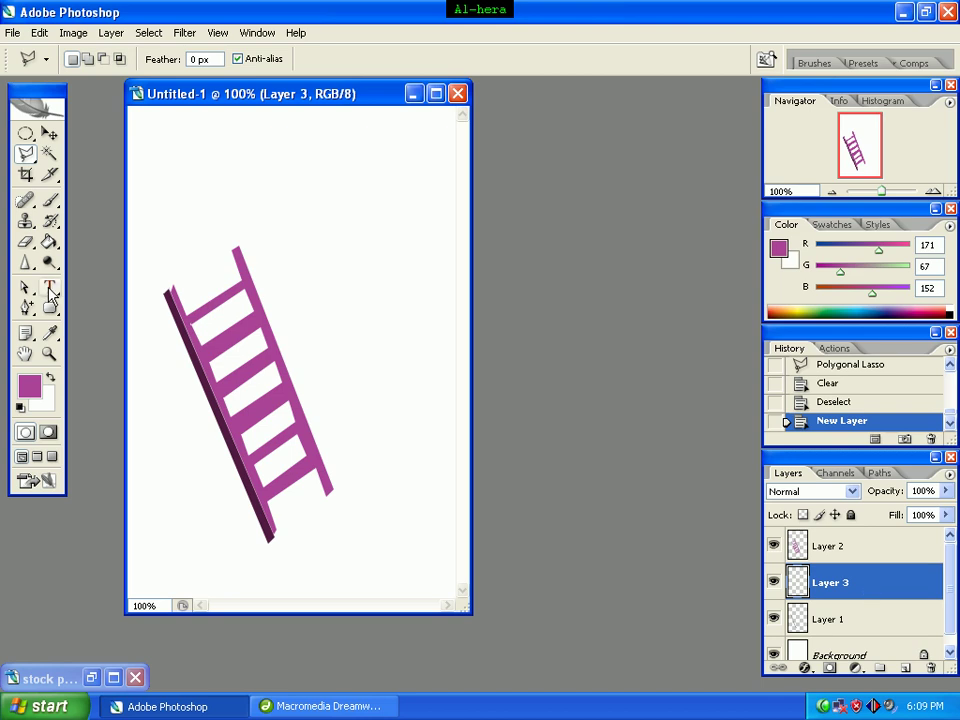
{"action": "left_click", "coordinate": [229, 254]}
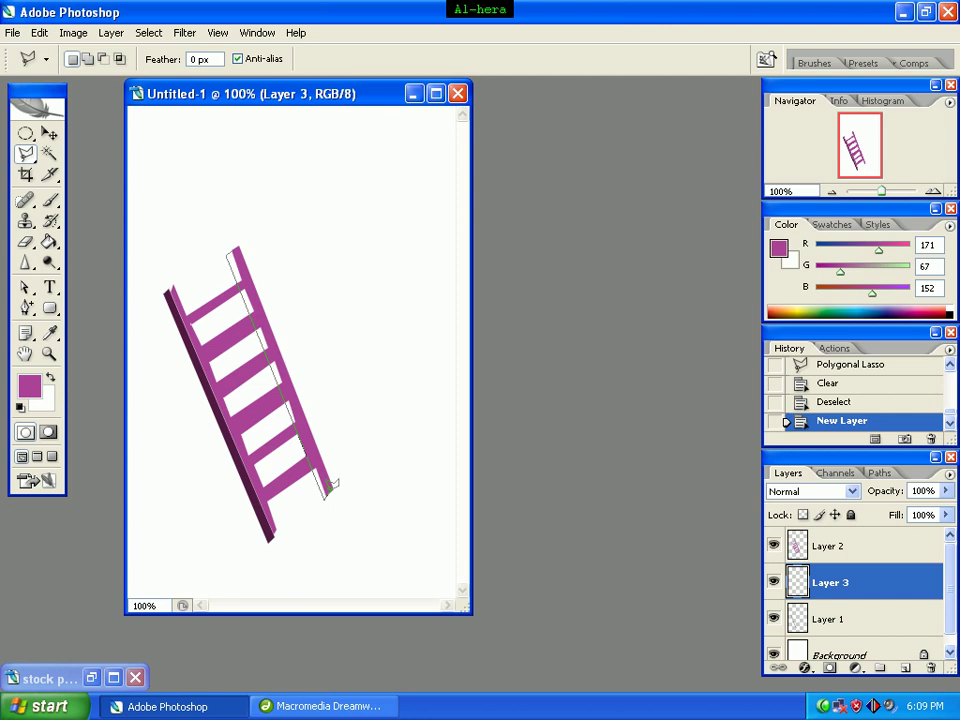
{"action": "left_click", "coordinate": [331, 487]}
{"action": "left_click", "coordinate": [237, 245]}
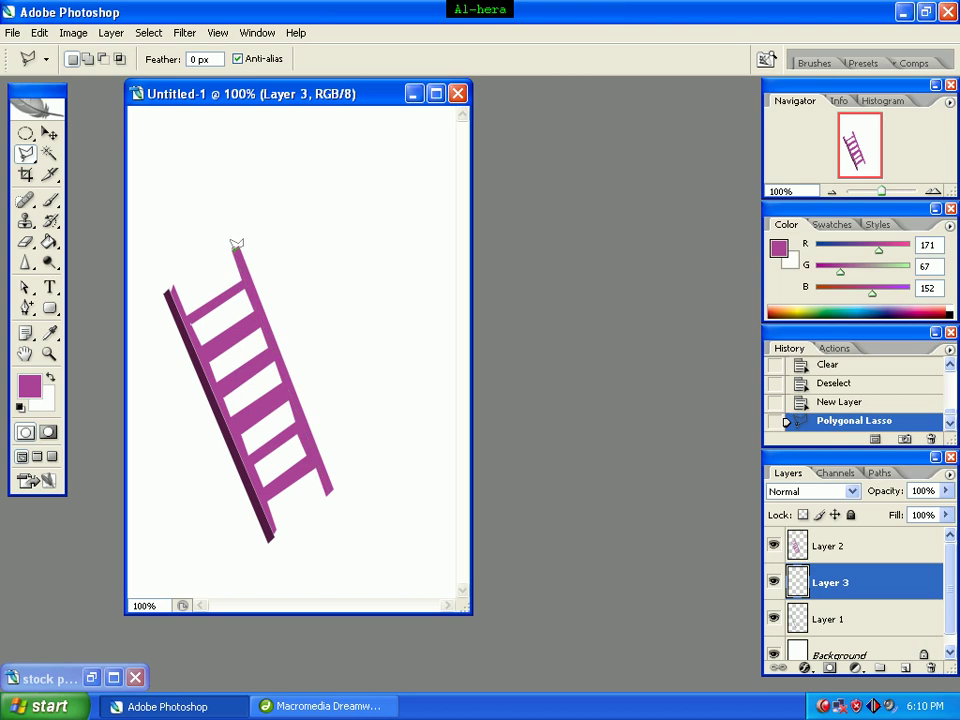
Fill the right-rail strip on Layer 3 with dark purple #511a42, then deselect
{"action": "left_click", "coordinate": [29, 385]}
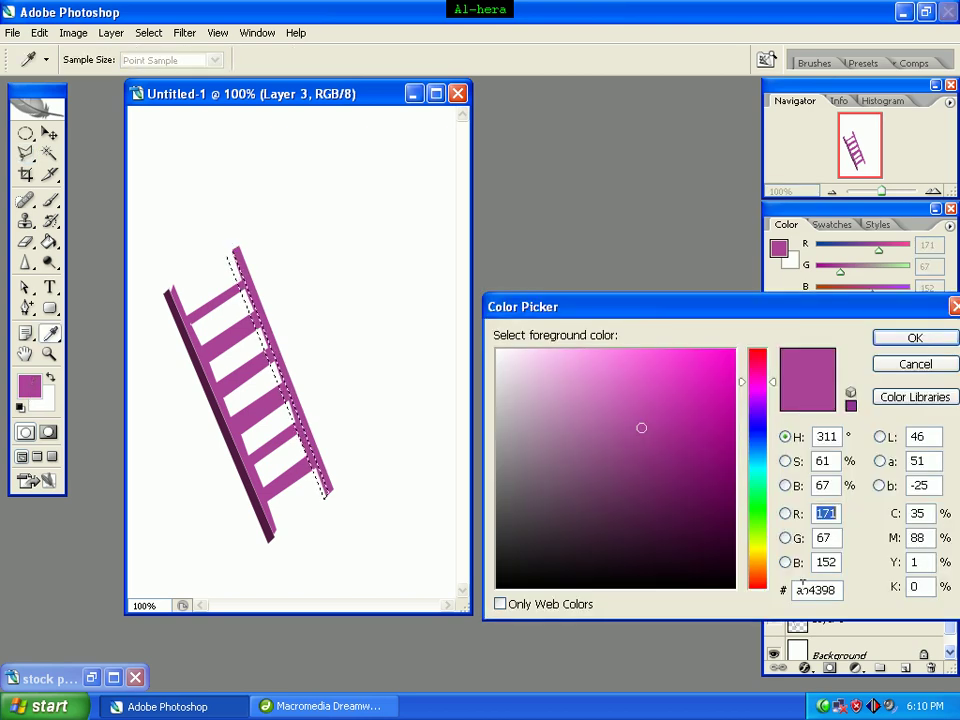
{"action": "double_click", "coordinate": [830, 590]}
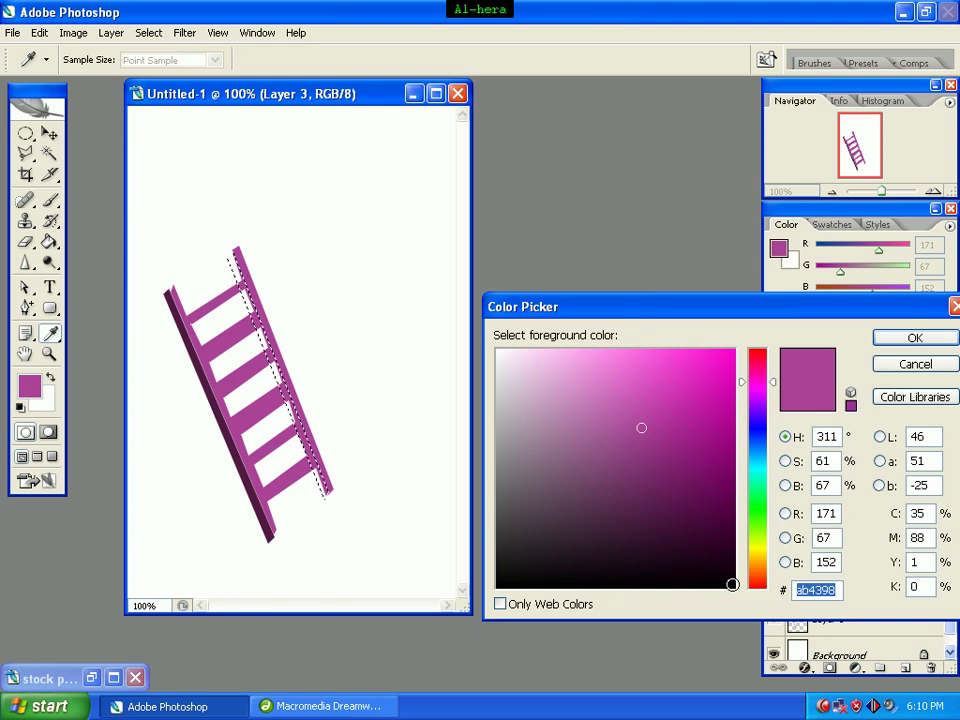
{"action": "type", "text": "511"}
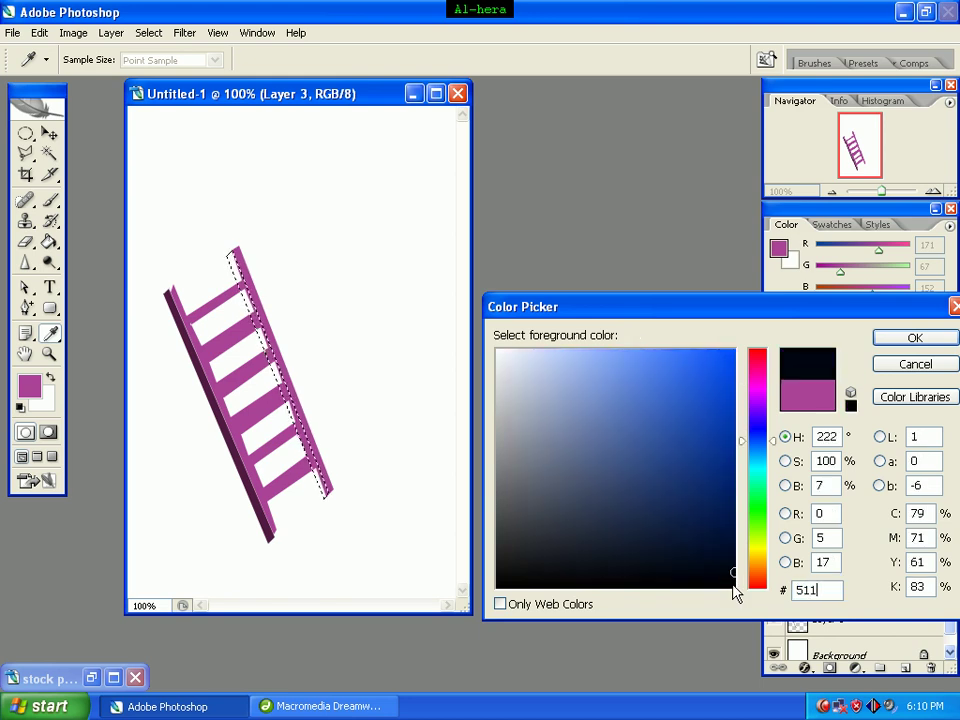
{"action": "type", "text": "a42"}
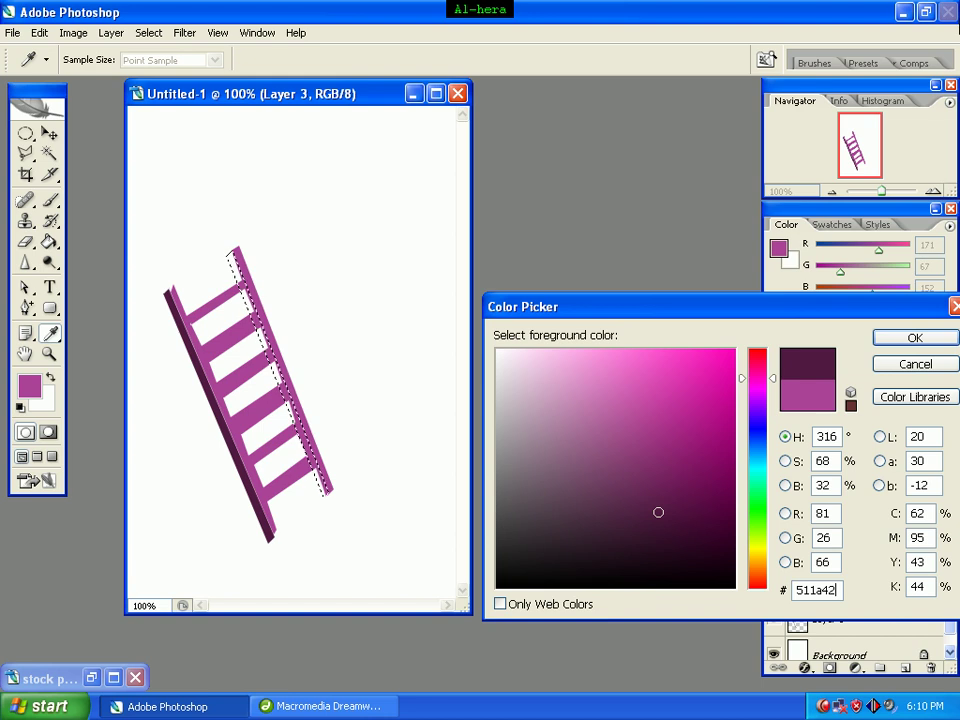
{"action": "key", "text": "Return"}
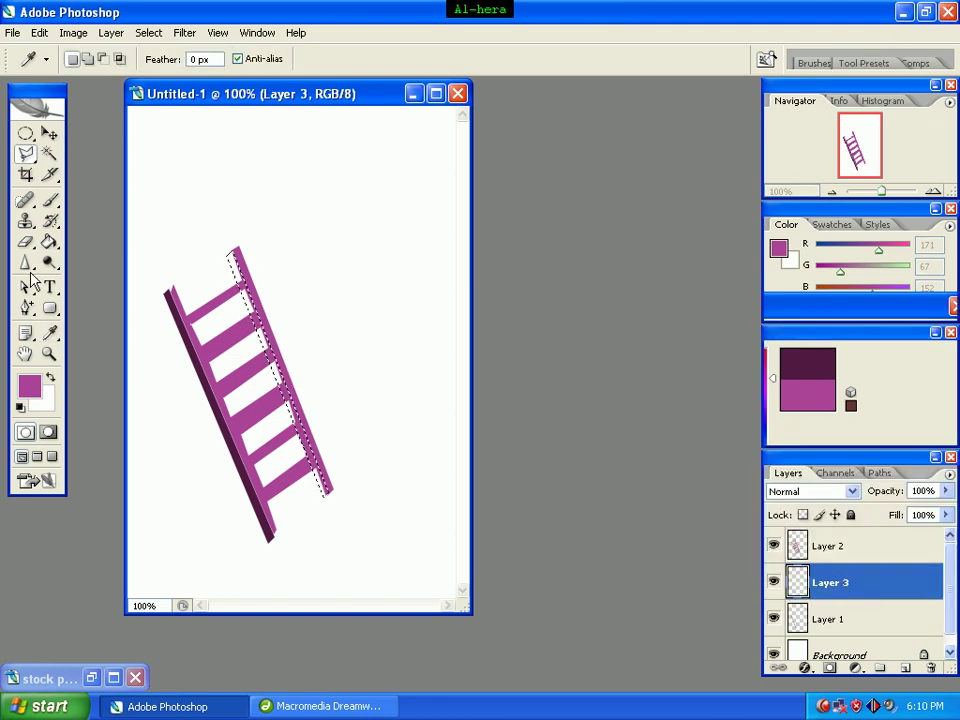
{"action": "left_click", "coordinate": [50, 249]}
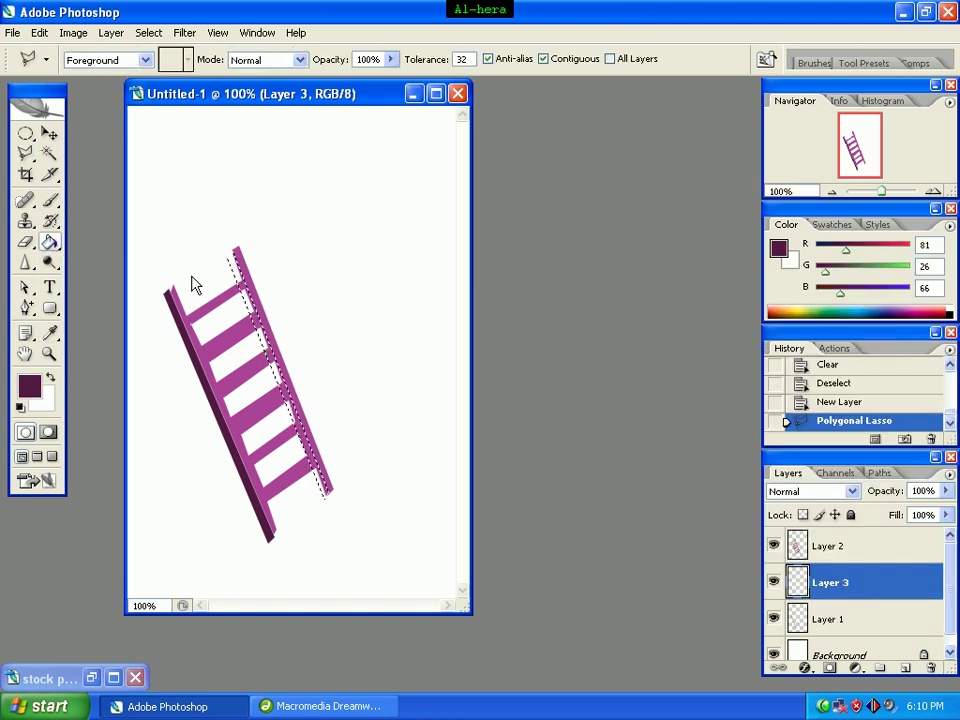
{"action": "left_click", "coordinate": [262, 286]}
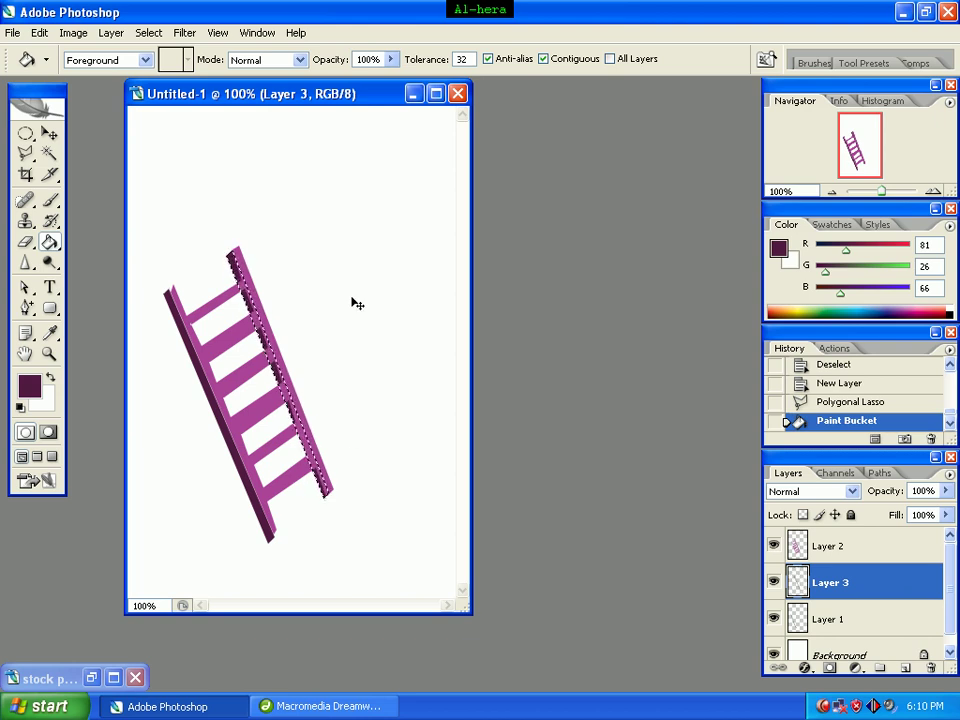
{"action": "key", "text": "ctrl+d"}
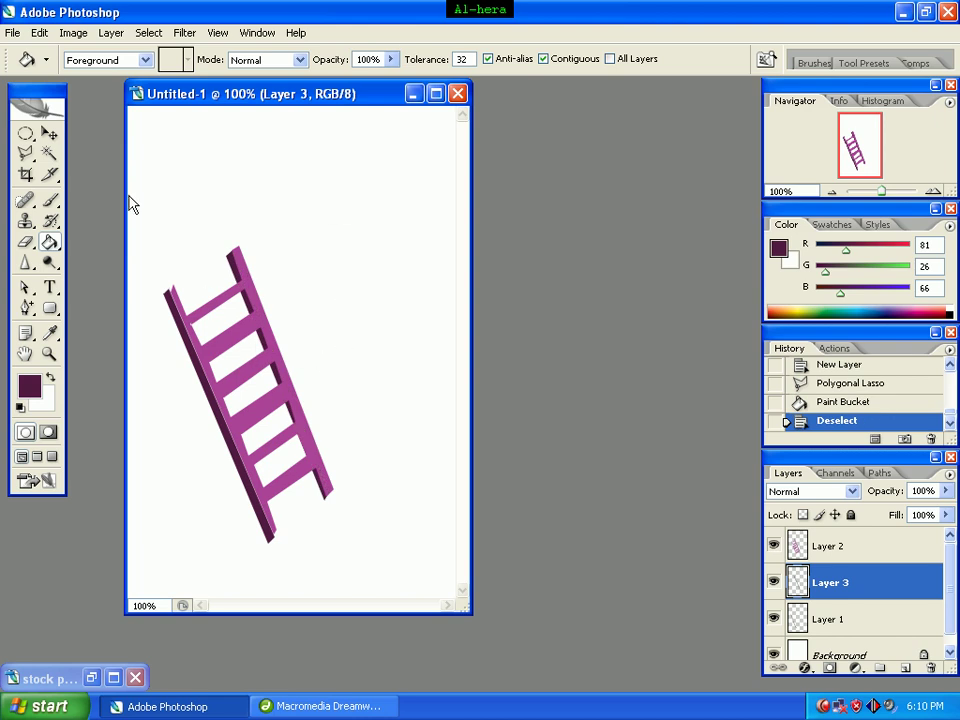
Outline a shadow strip under the bottom rung, fill it dark purple, and deselect
{"action": "left_click", "coordinate": [26, 153]}
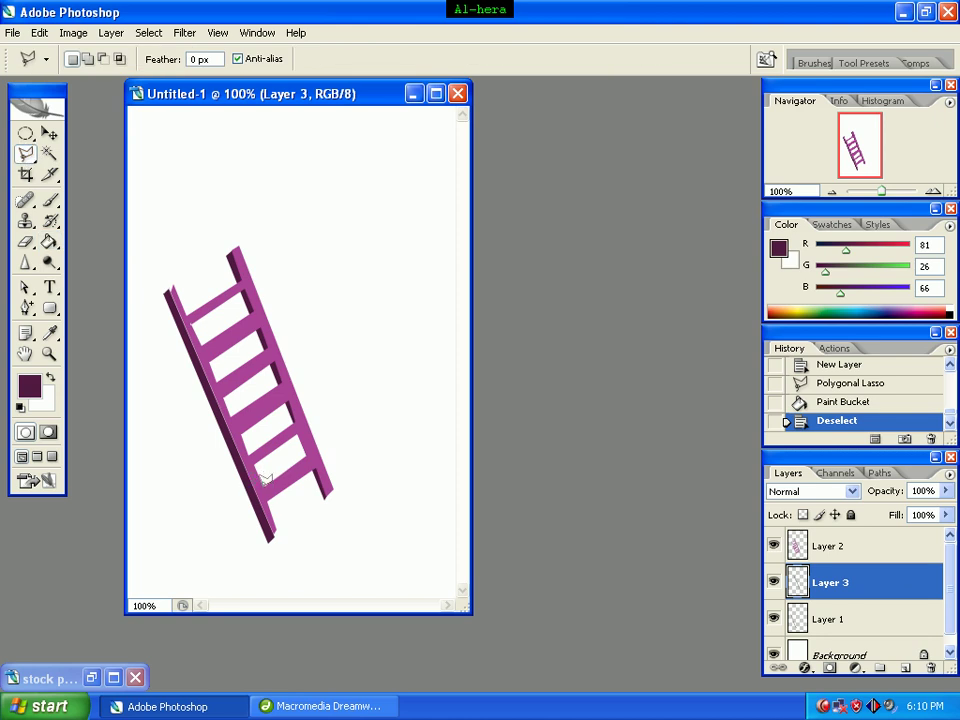
{"action": "left_click", "coordinate": [267, 481]}
{"action": "left_click", "coordinate": [305, 450]}
{"action": "left_click", "coordinate": [265, 475]}
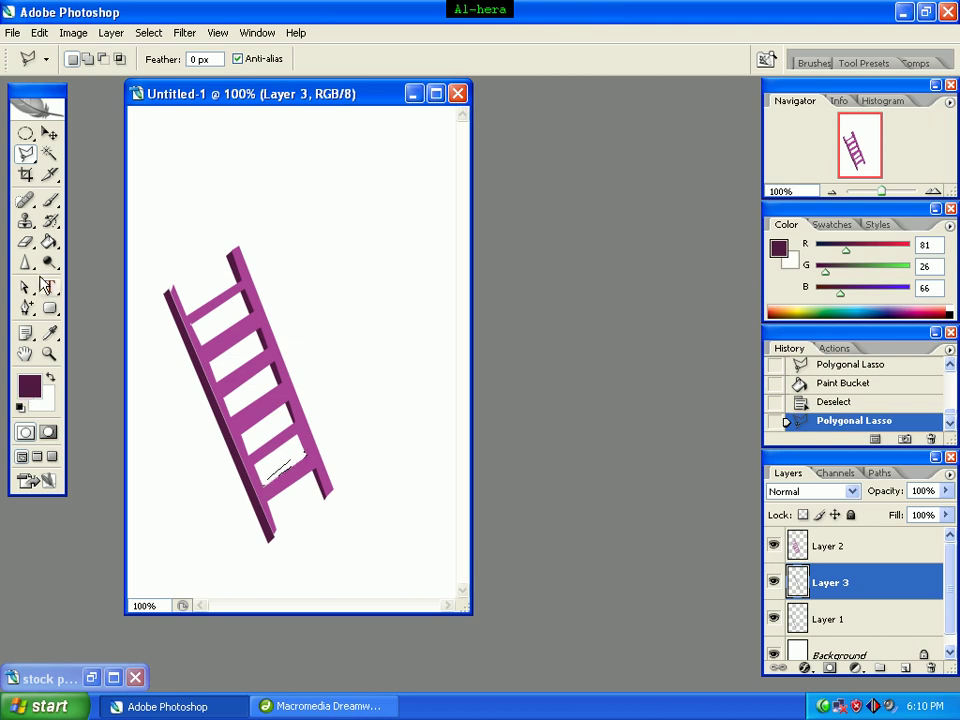
{"action": "left_click", "coordinate": [49, 241]}
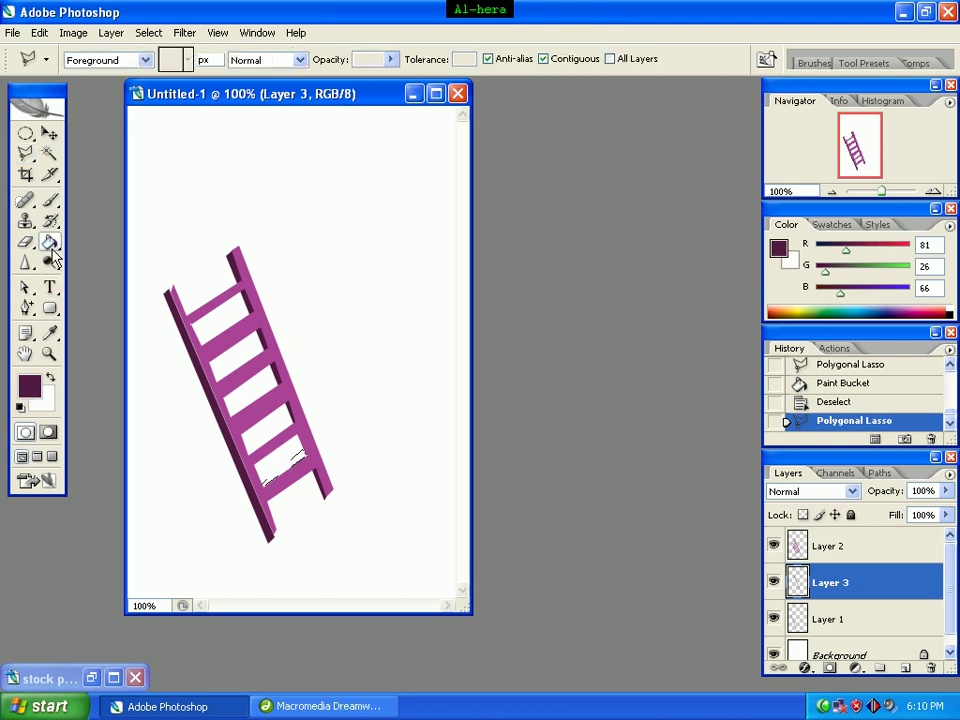
{"action": "left_click", "coordinate": [286, 471]}
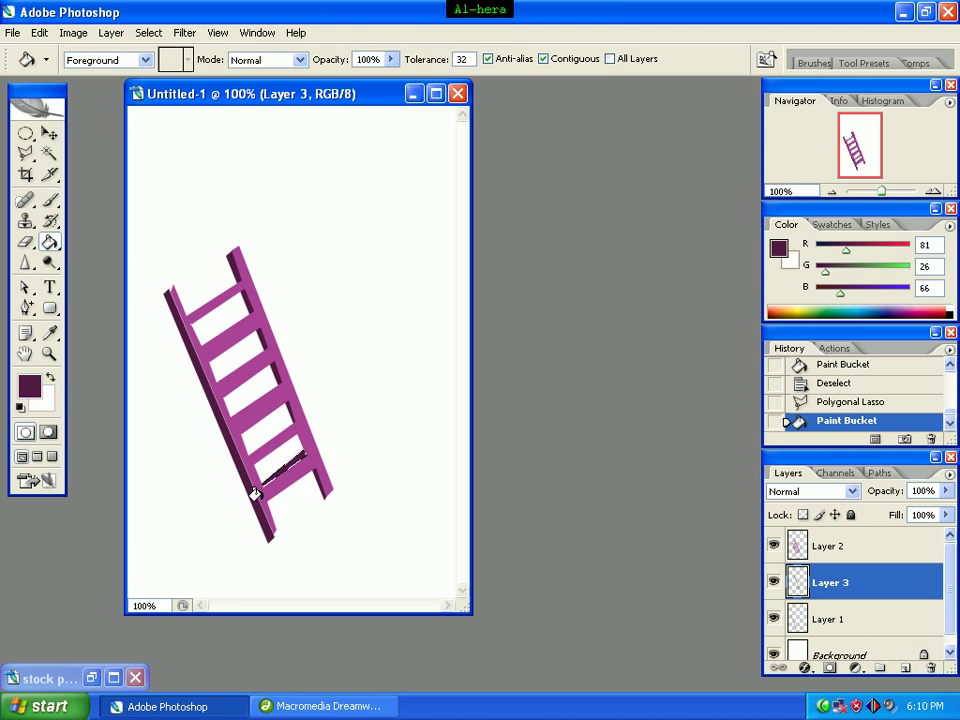
{"action": "key", "text": "ctrl+d"}
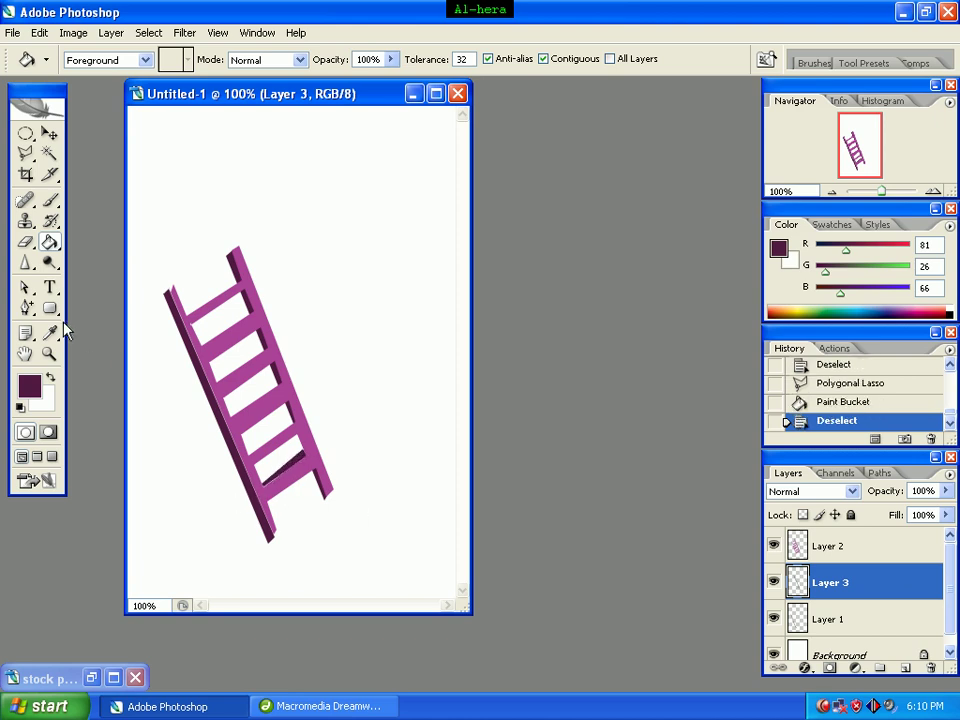
Add a dark purple shadow under the next rung up and clear the selection
{"action": "left_click", "coordinate": [25, 153]}
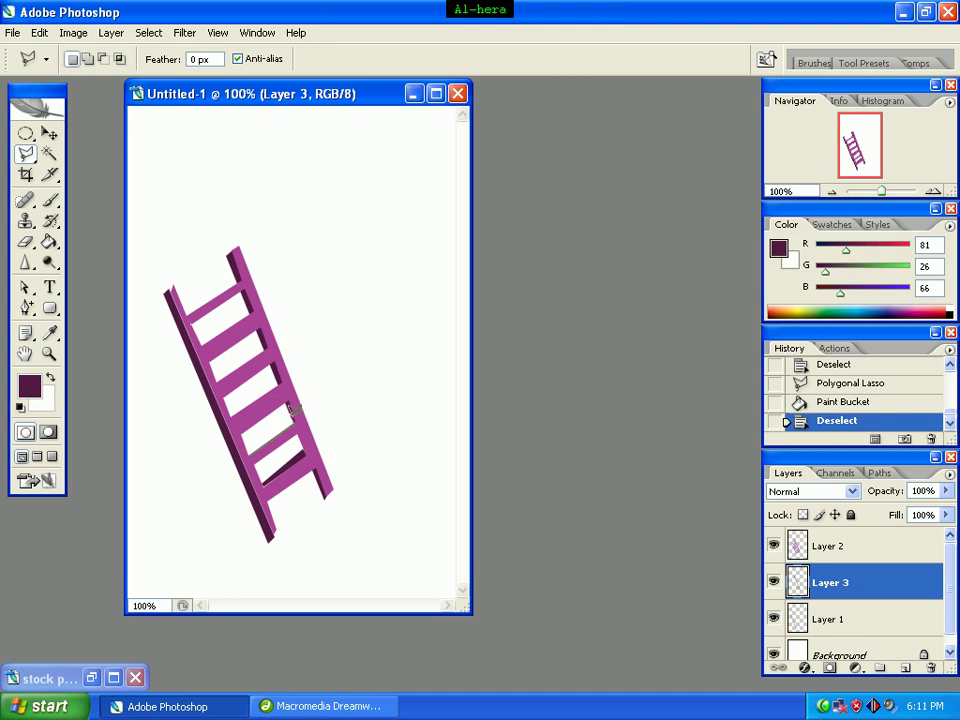
{"action": "left_click", "coordinate": [290, 424]}
{"action": "left_click", "coordinate": [248, 450]}
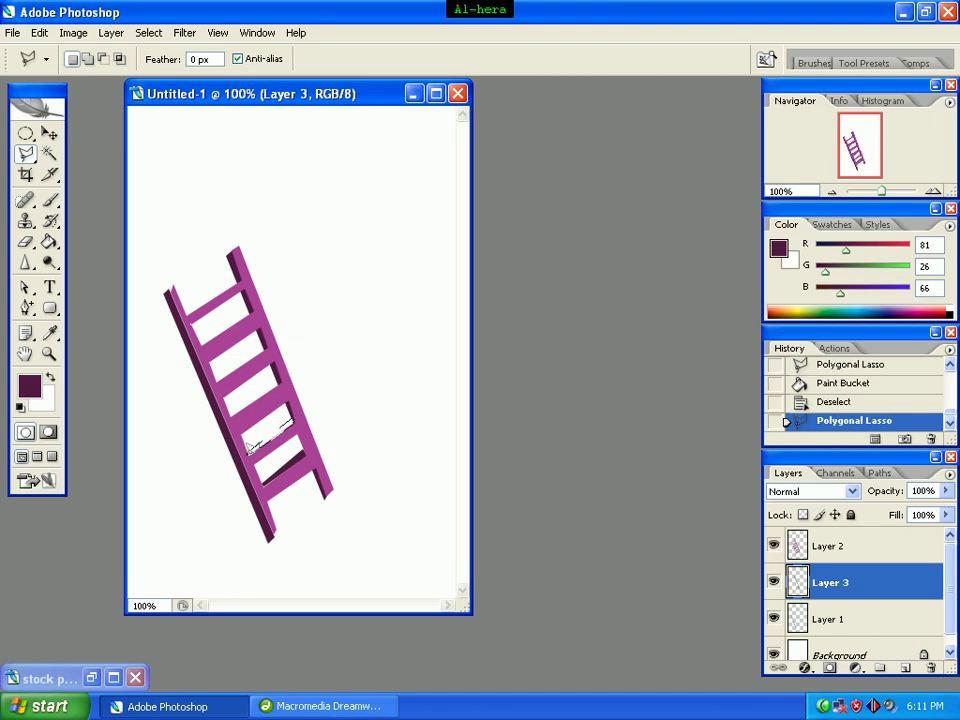
{"action": "left_click", "coordinate": [49, 241]}
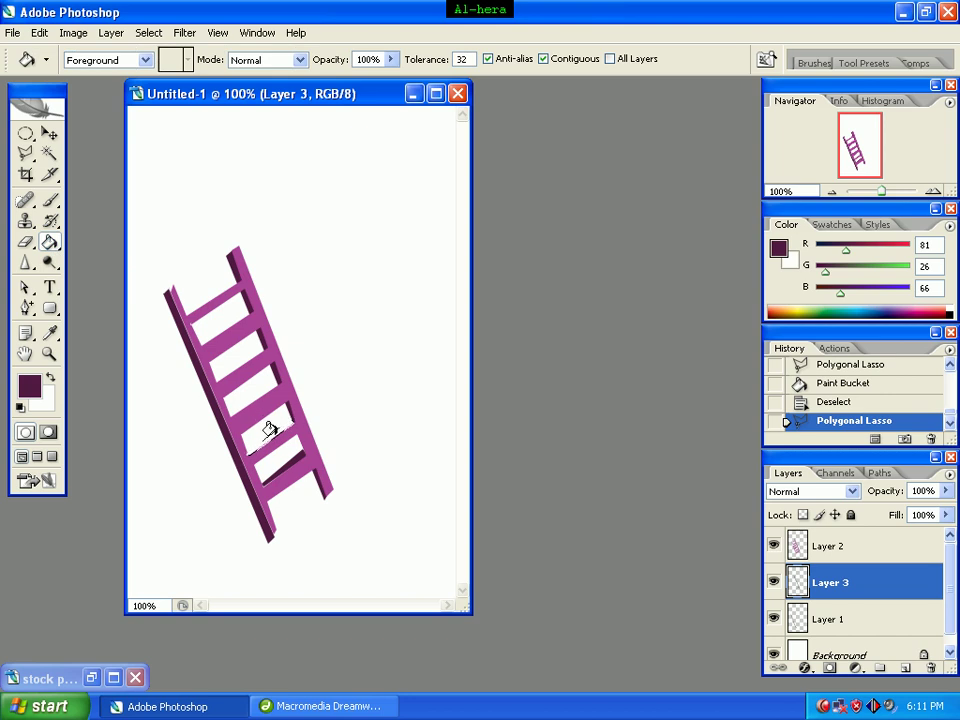
{"action": "left_click", "coordinate": [276, 437]}
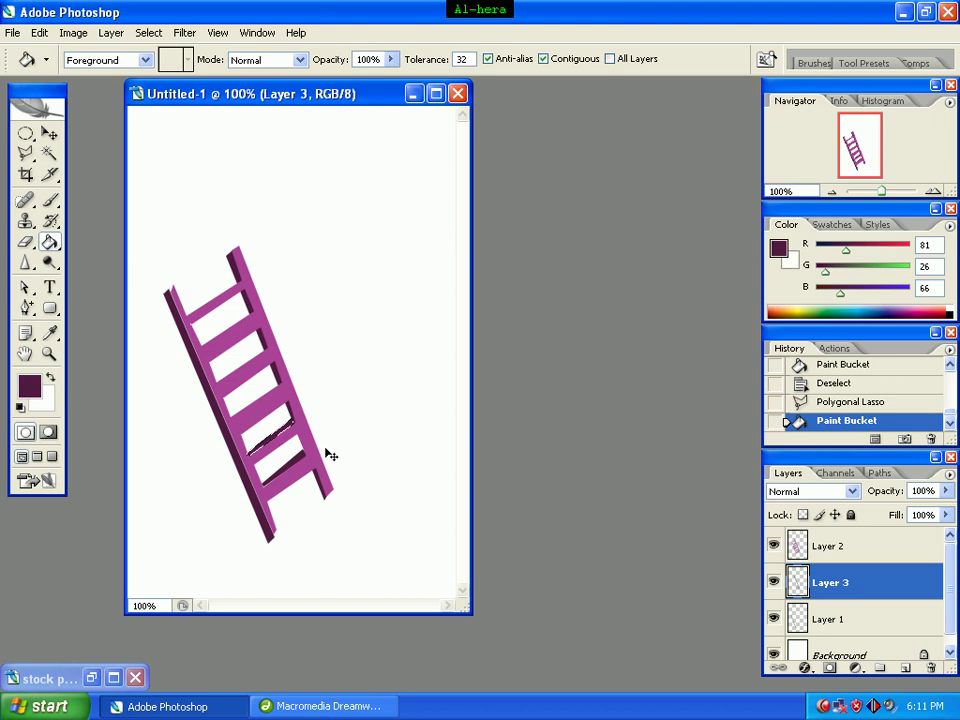
{"action": "key", "text": "ctrl+d"}
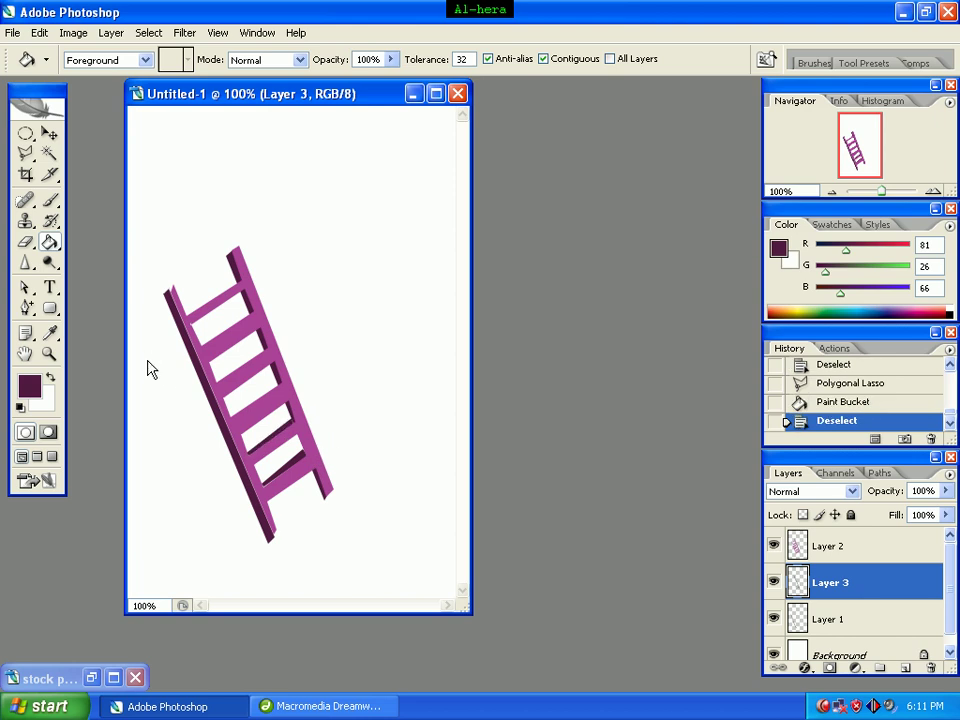
Draw and fill a dark purple shadow under the middle rung, then deselect
{"action": "left_click", "coordinate": [25, 153]}
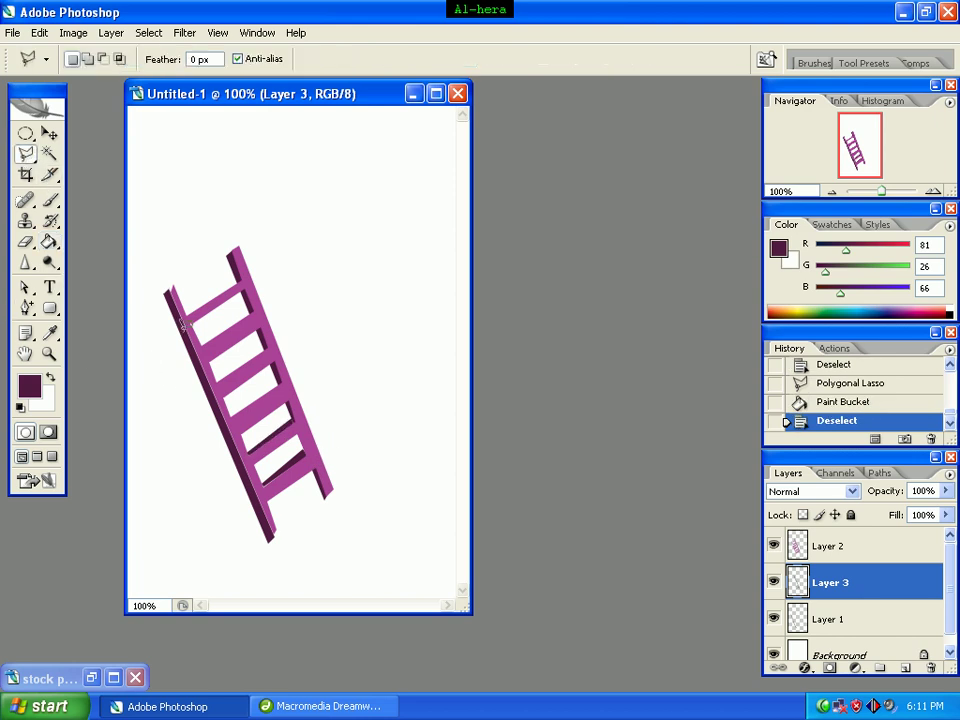
{"action": "left_click", "coordinate": [234, 413]}
{"action": "left_click", "coordinate": [280, 380]}
{"action": "left_click", "coordinate": [233, 412]}
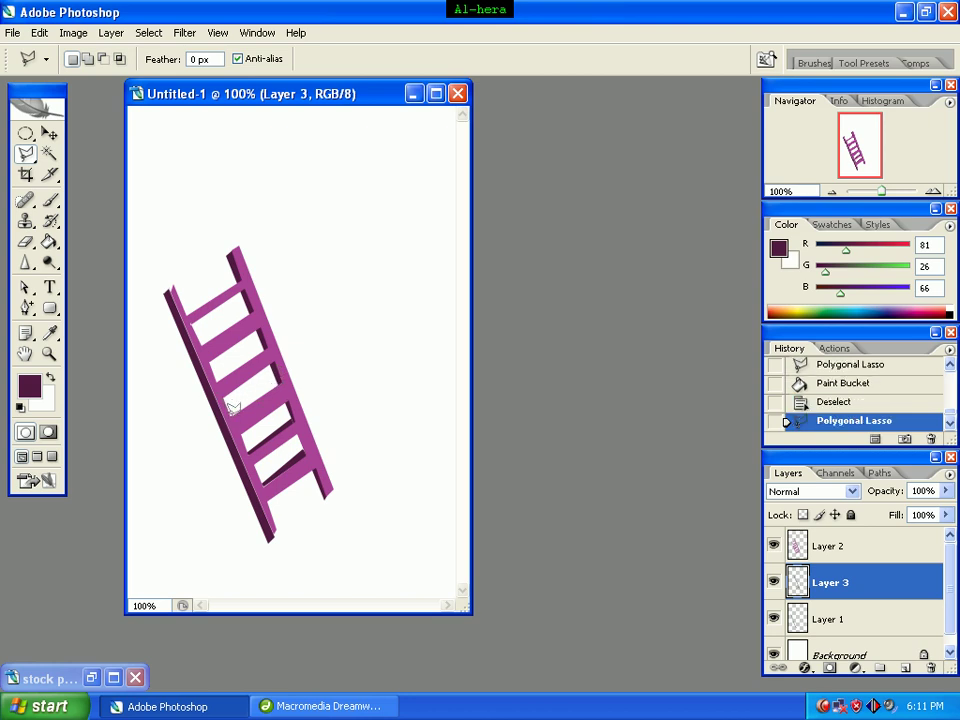
{"action": "left_click", "coordinate": [52, 245]}
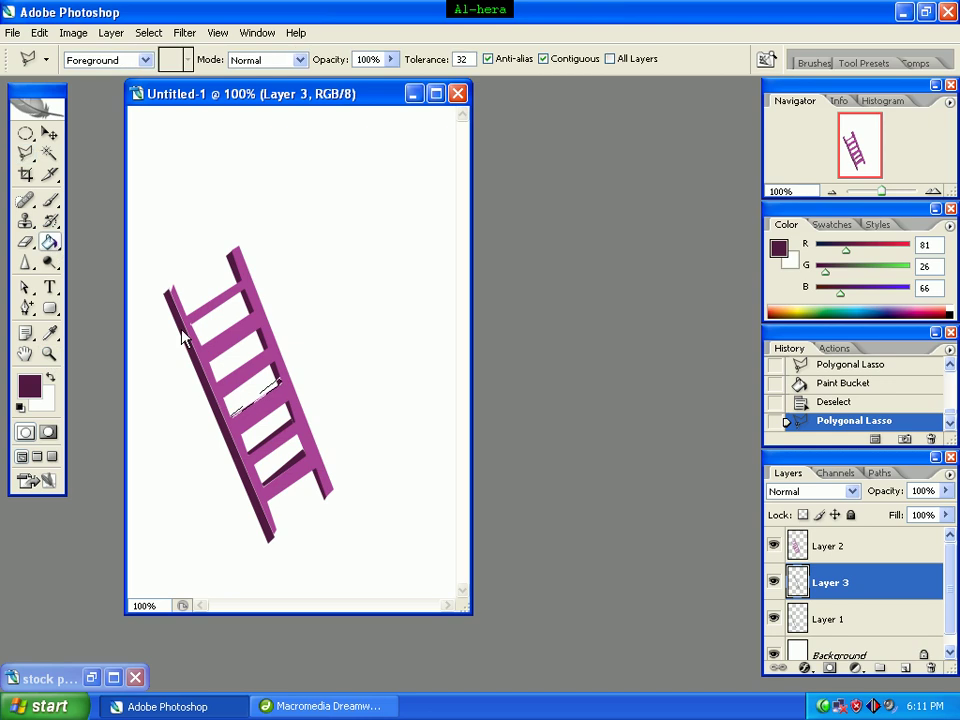
{"action": "left_click", "coordinate": [268, 381]}
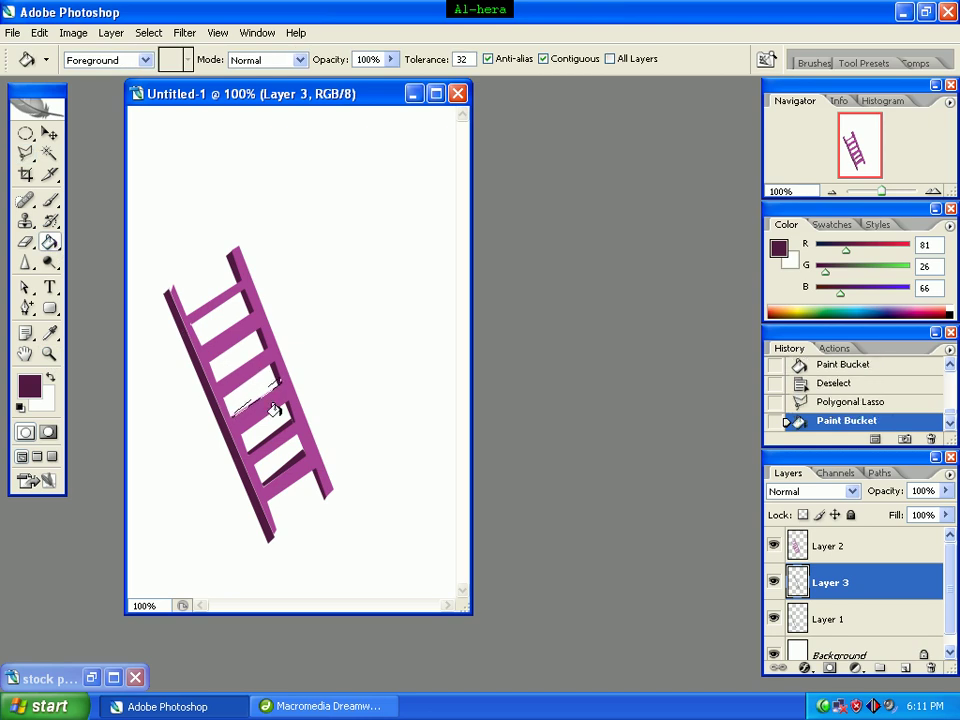
{"action": "key", "text": "ctrl+d"}
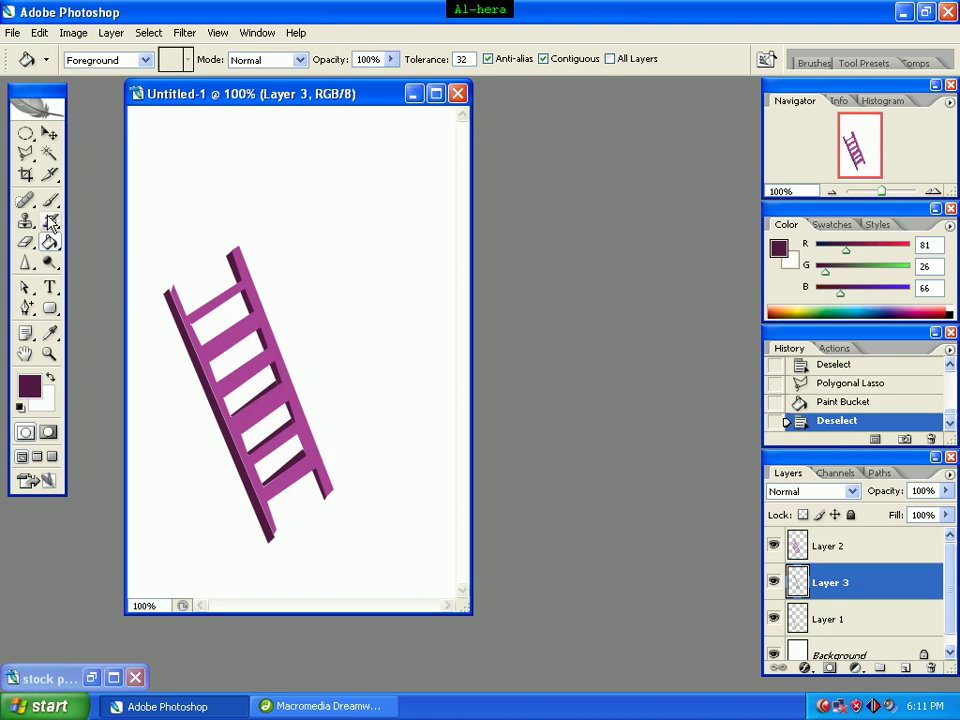
Shade beneath the second rung with a dark purple filled selection, then deselect
{"action": "left_click", "coordinate": [30, 154]}
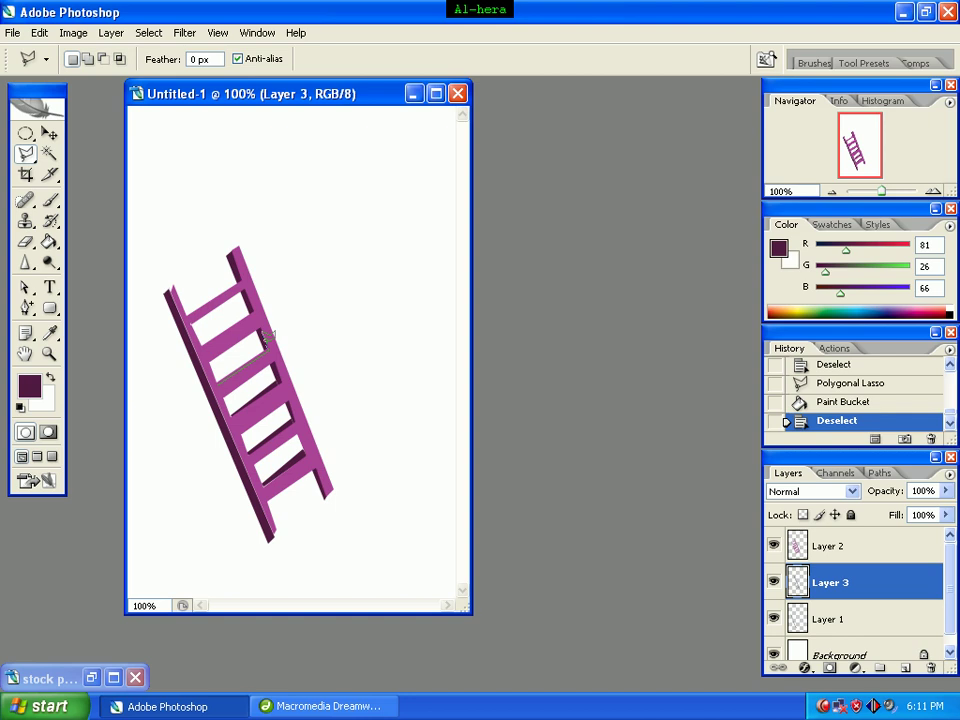
{"action": "left_click", "coordinate": [264, 346]}
{"action": "double_click", "coordinate": [220, 384]}
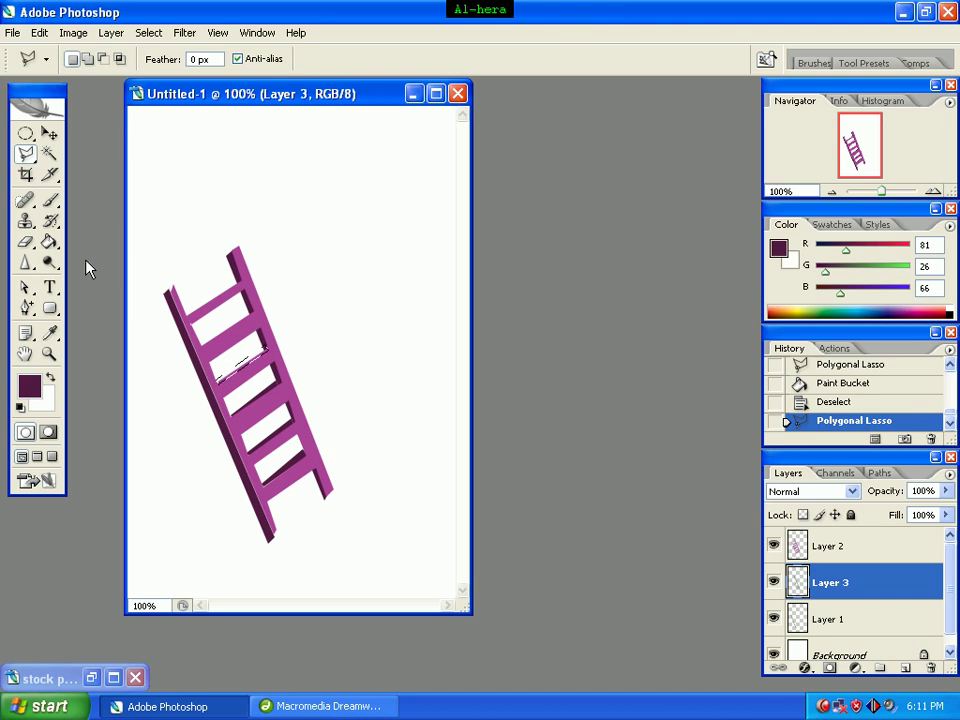
{"action": "left_click", "coordinate": [50, 244]}
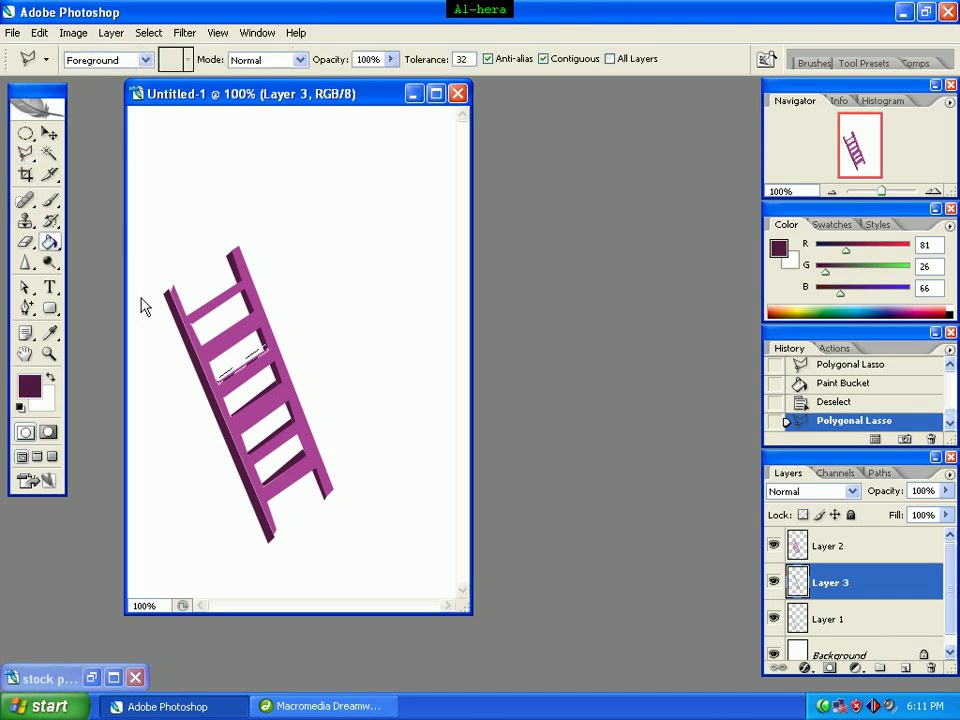
{"action": "left_click", "coordinate": [262, 369]}
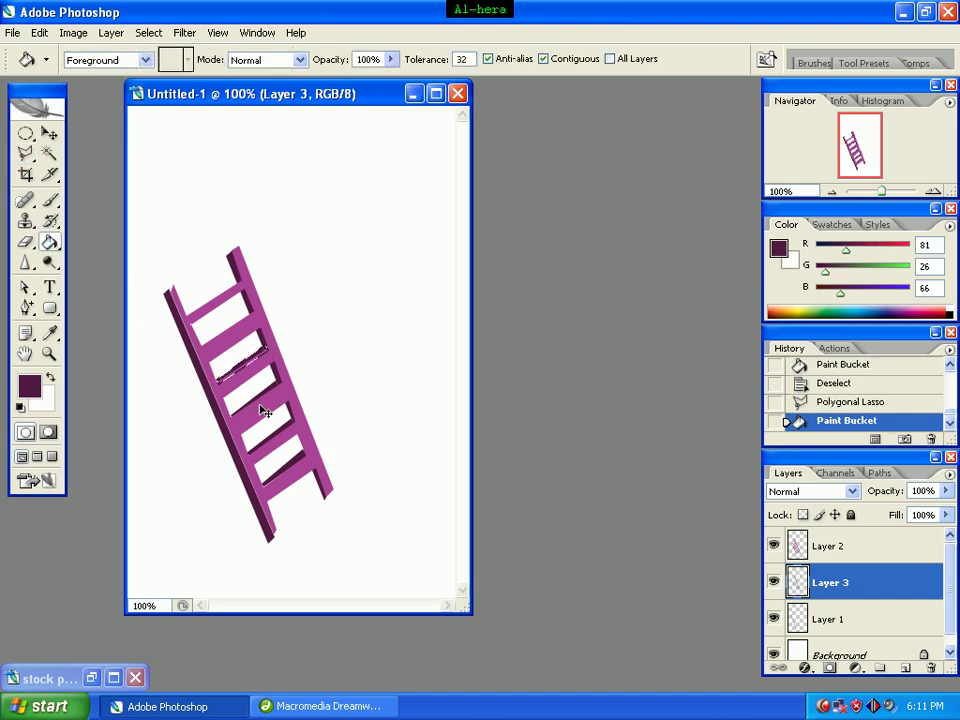
{"action": "key", "text": "ctrl+d"}
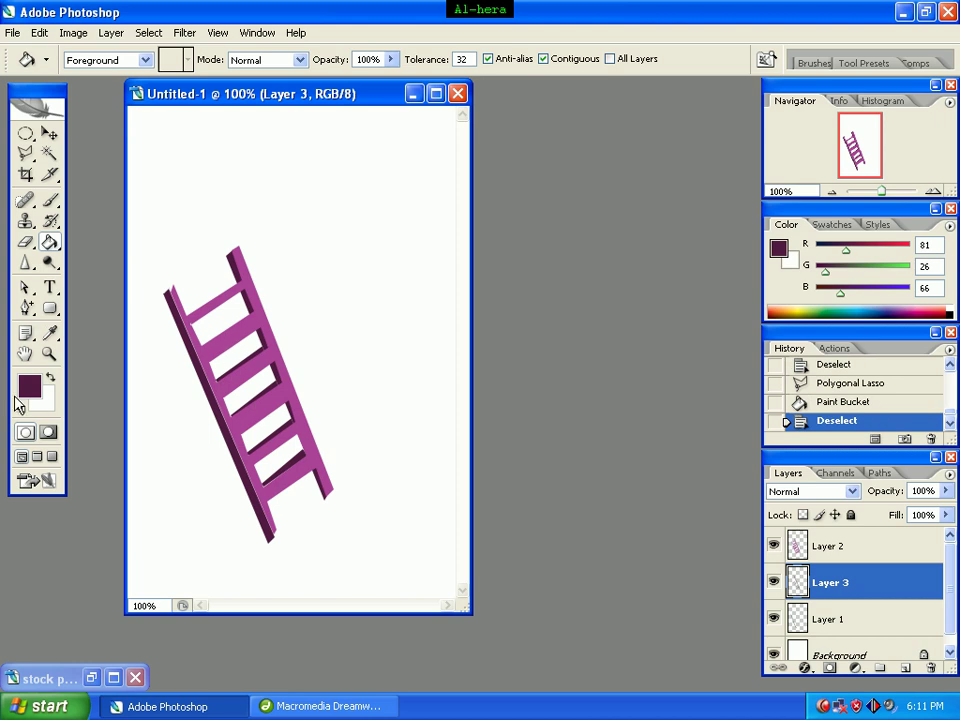
Give the top rung a dark purple shadow and clear the selection
{"action": "left_click", "coordinate": [25, 153]}
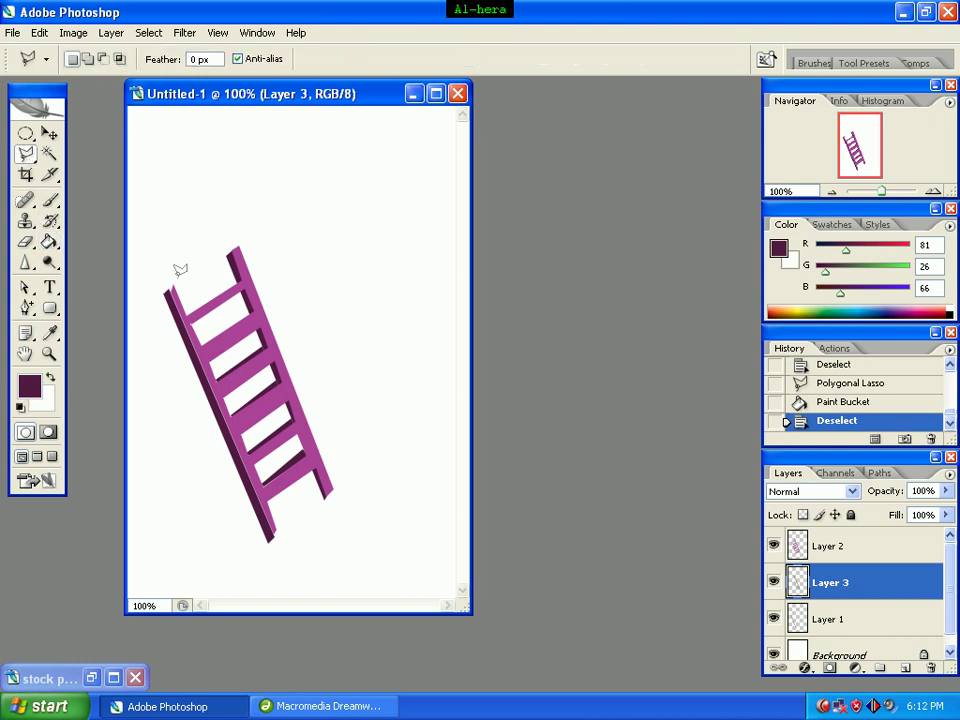
{"action": "left_click", "coordinate": [203, 341]}
{"action": "left_click", "coordinate": [254, 302]}
{"action": "left_click", "coordinate": [201, 339]}
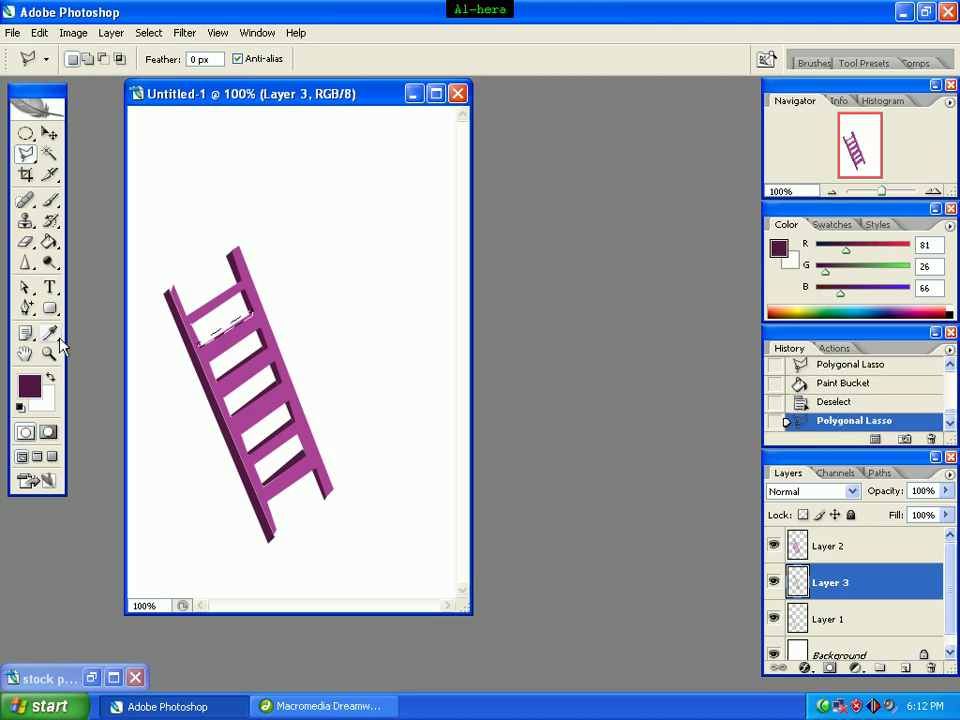
{"action": "left_click", "coordinate": [47, 246]}
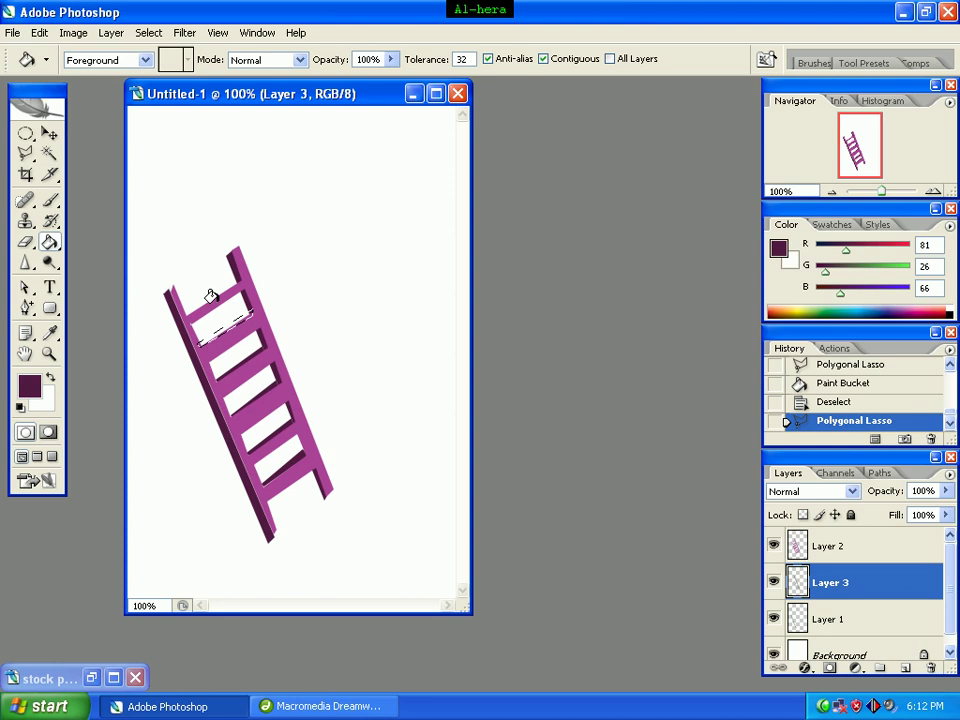
{"action": "left_click", "coordinate": [236, 317]}
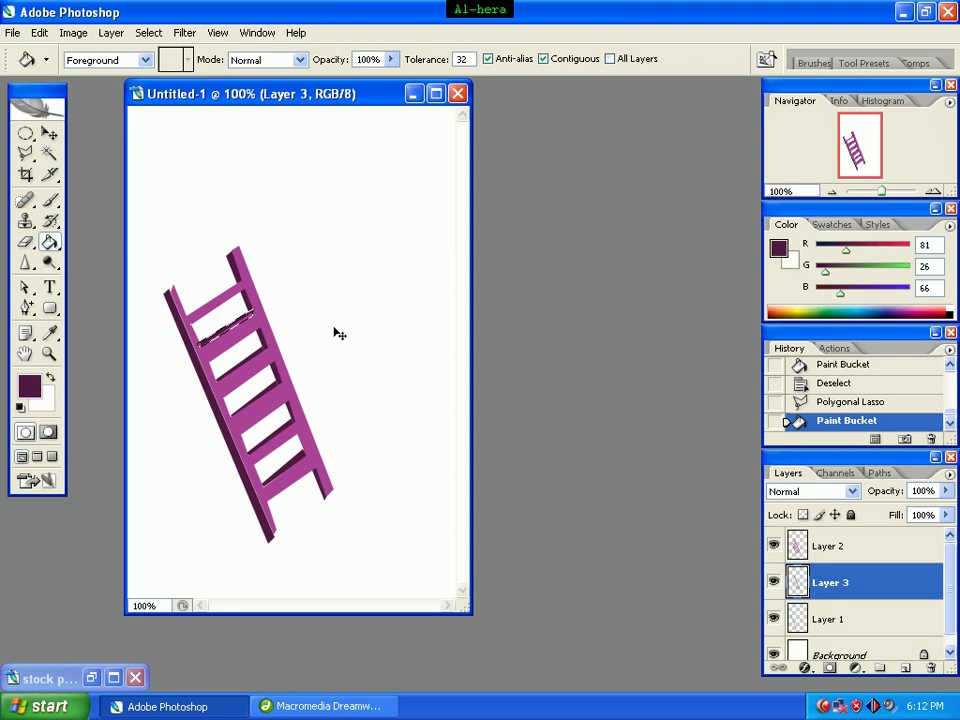
{"action": "key", "text": "ctrl+d"}
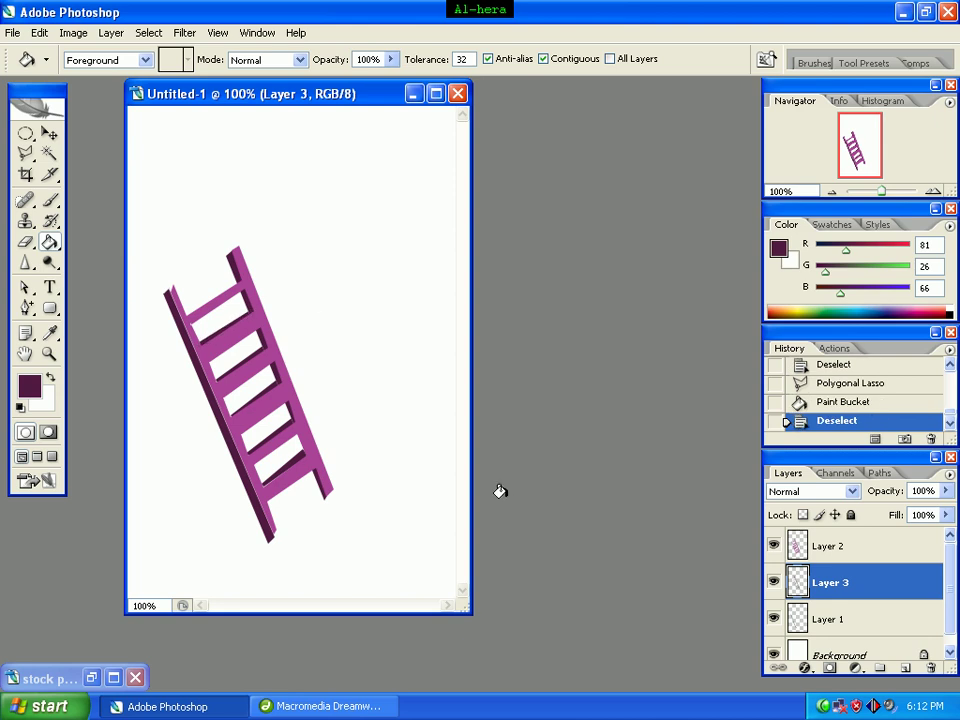
Select the Dodge tool and check its brush size and hardness settings
{"action": "left_click", "coordinate": [48, 262]}
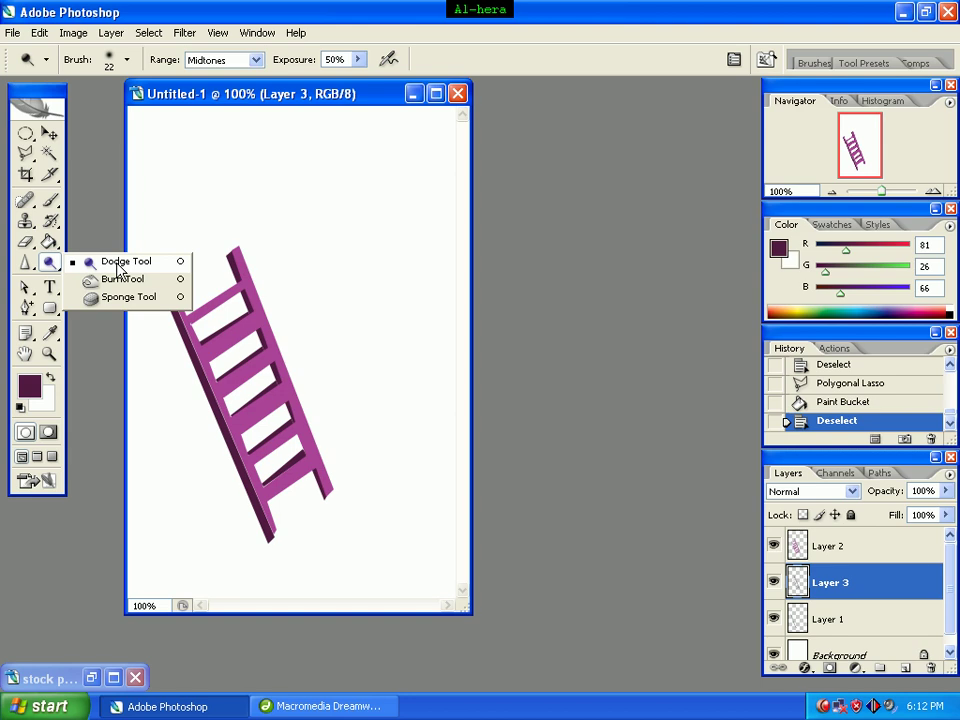
{"action": "left_click", "coordinate": [137, 273]}
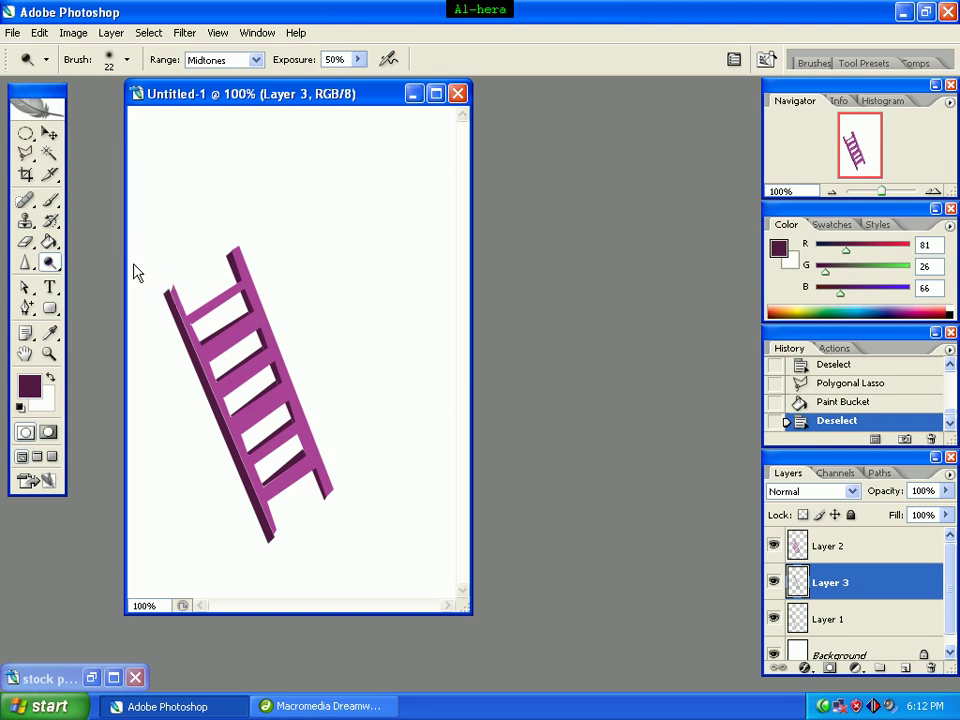
{"action": "left_click", "coordinate": [126, 60]}
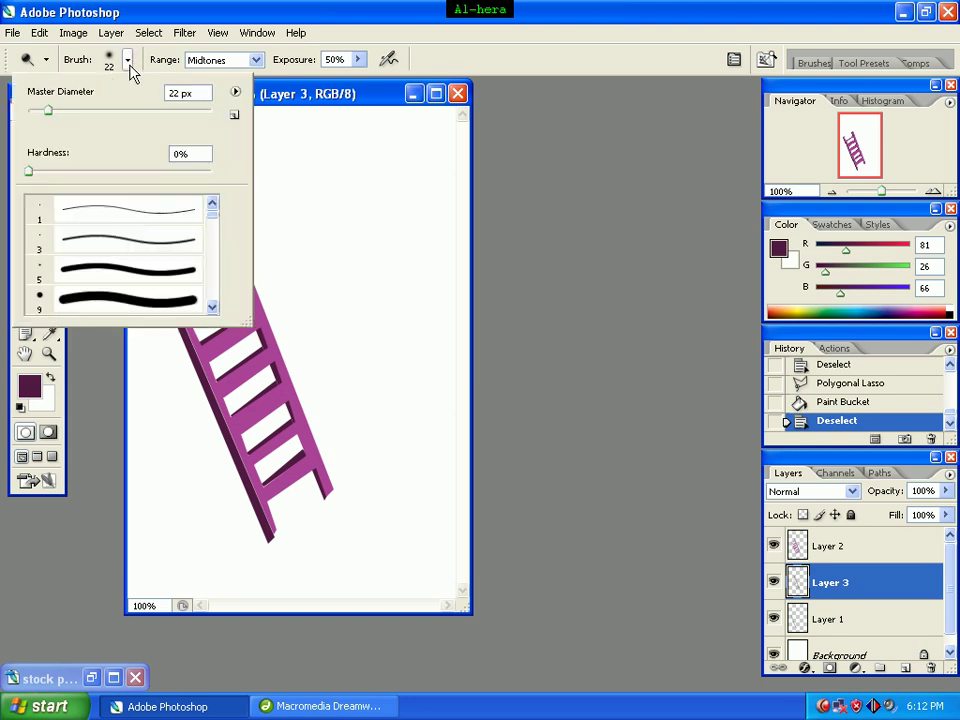
{"action": "left_click", "coordinate": [297, 100]}
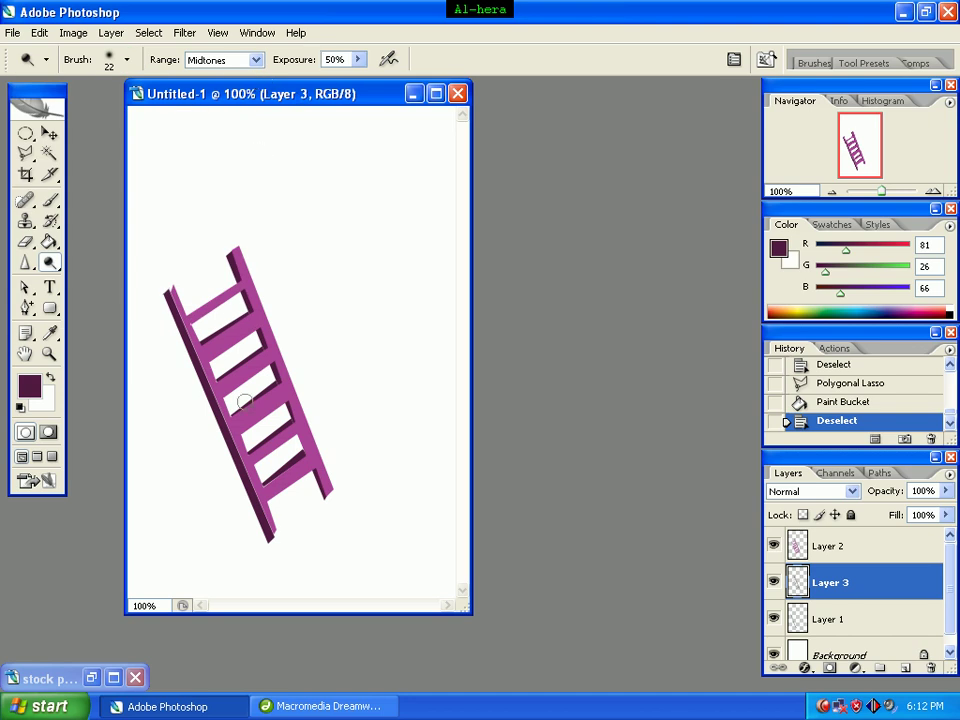
Dodge the left rail, upper ladder and lower rungs at Midtones, 50% exposure
{"action": "left_click", "coordinate": [207, 350]}
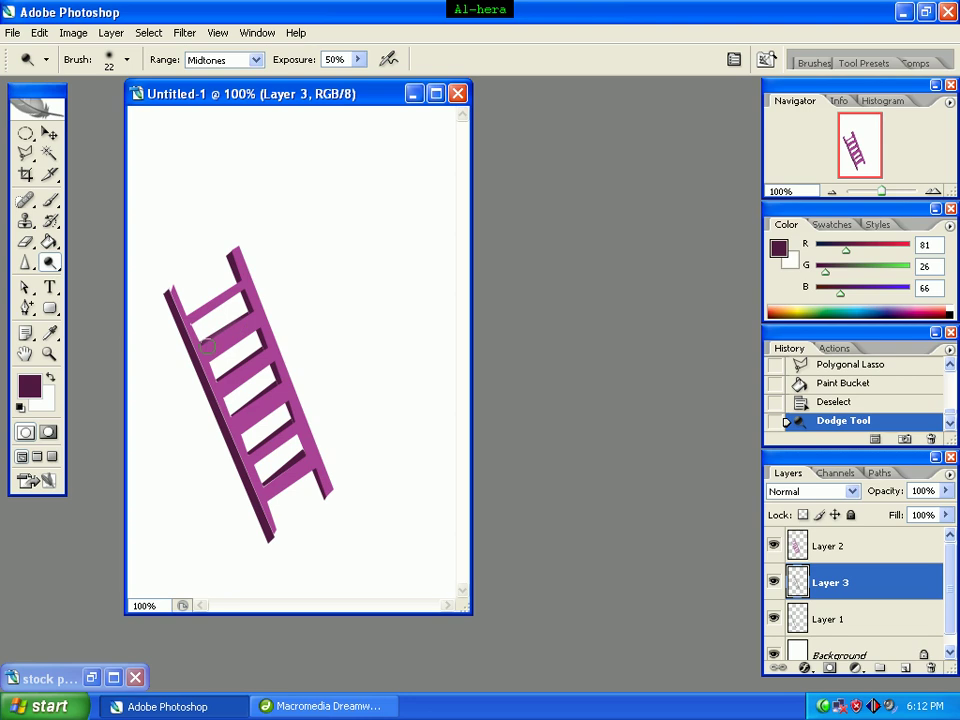
{"action": "left_click_drag", "start_coordinate": [242, 333], "coordinate": [222, 400]}
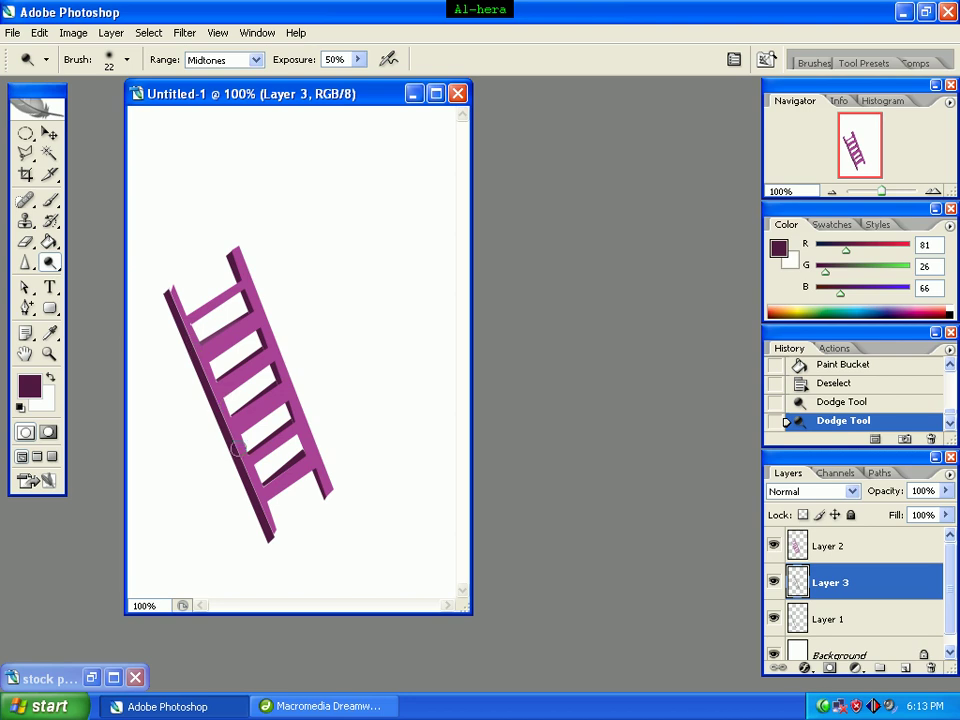
{"action": "left_click", "coordinate": [236, 425]}
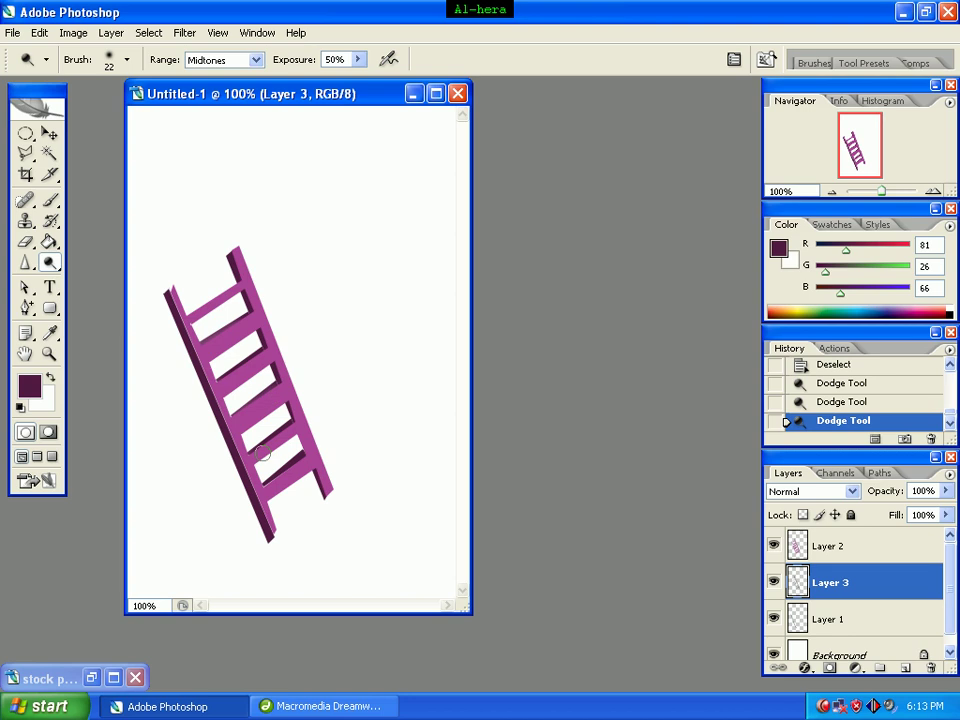
{"action": "left_click_drag", "start_coordinate": [262, 453], "coordinate": [266, 456]}
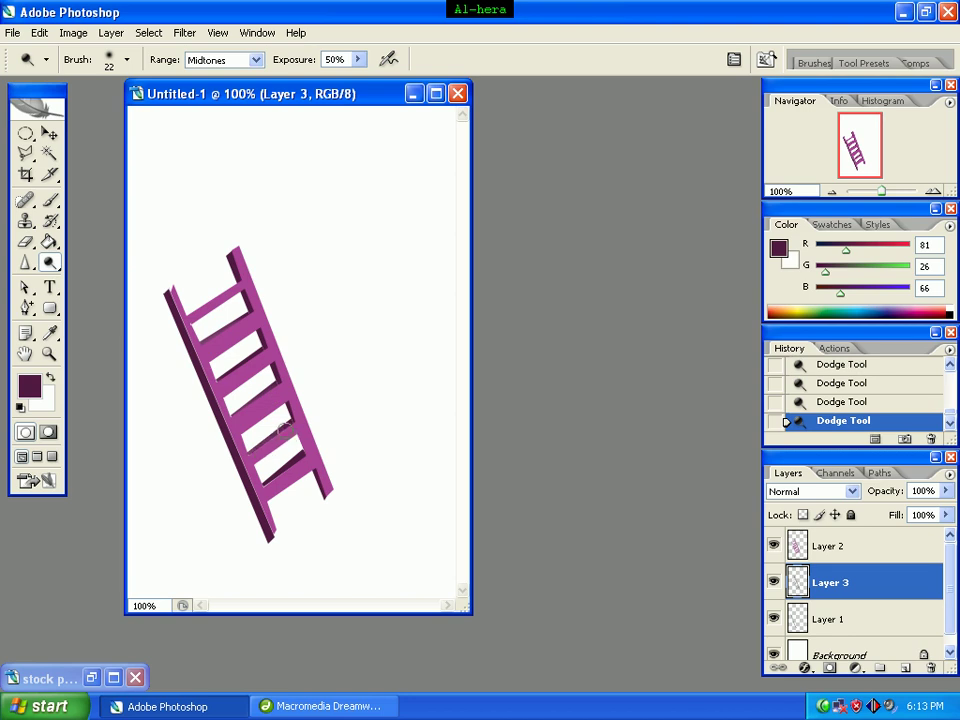